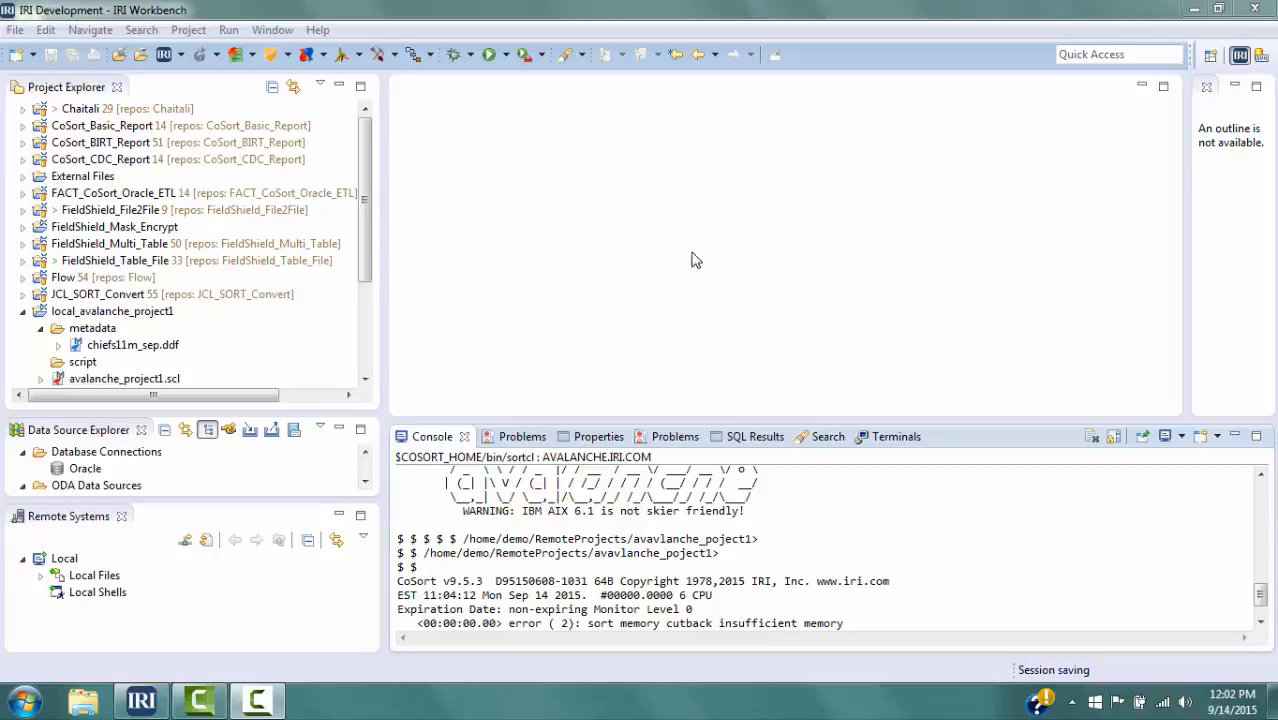
- Start a new SSH Only remote system connection with the host name avalanche.iri.com
left_click(185, 542)
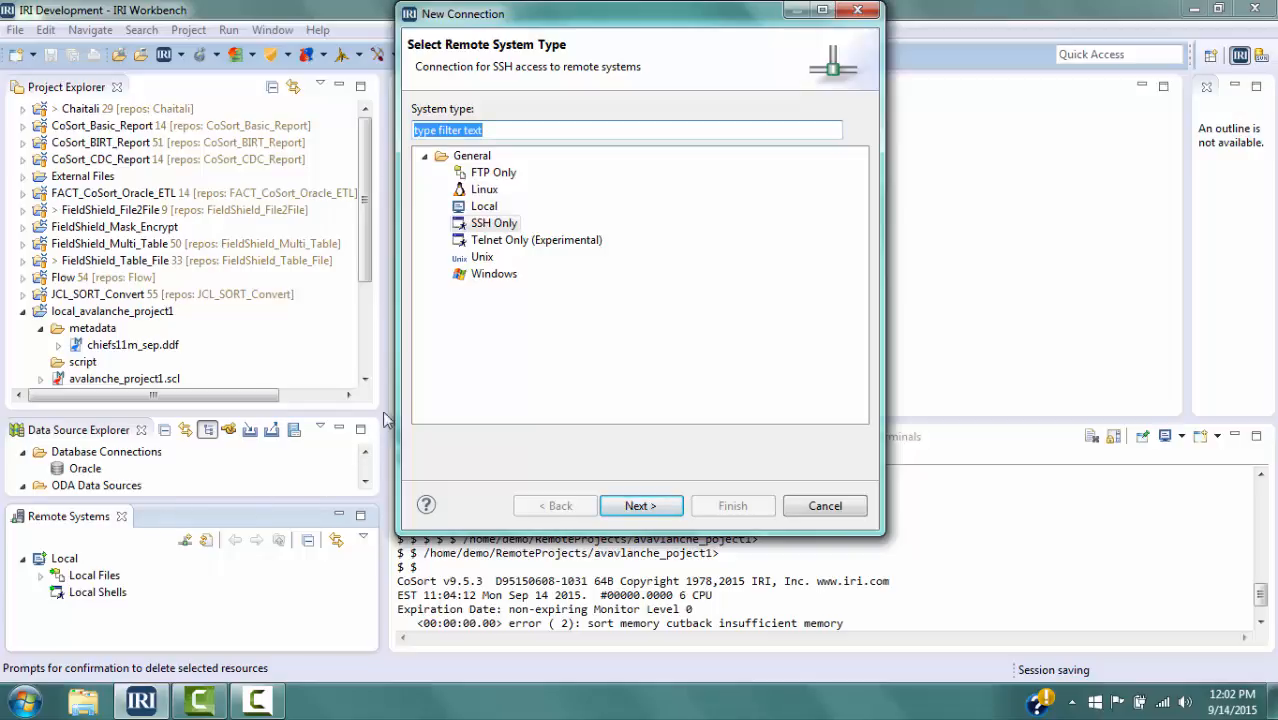
left_click(500, 225)
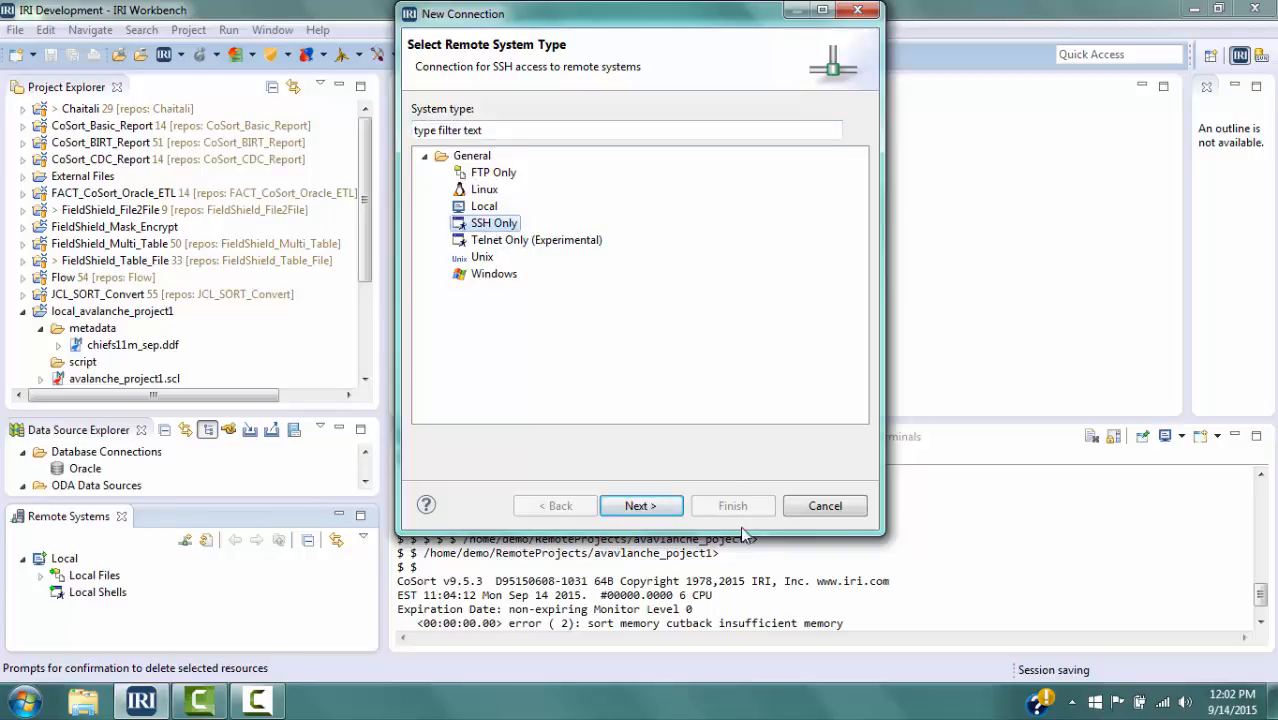
left_click(645, 510)
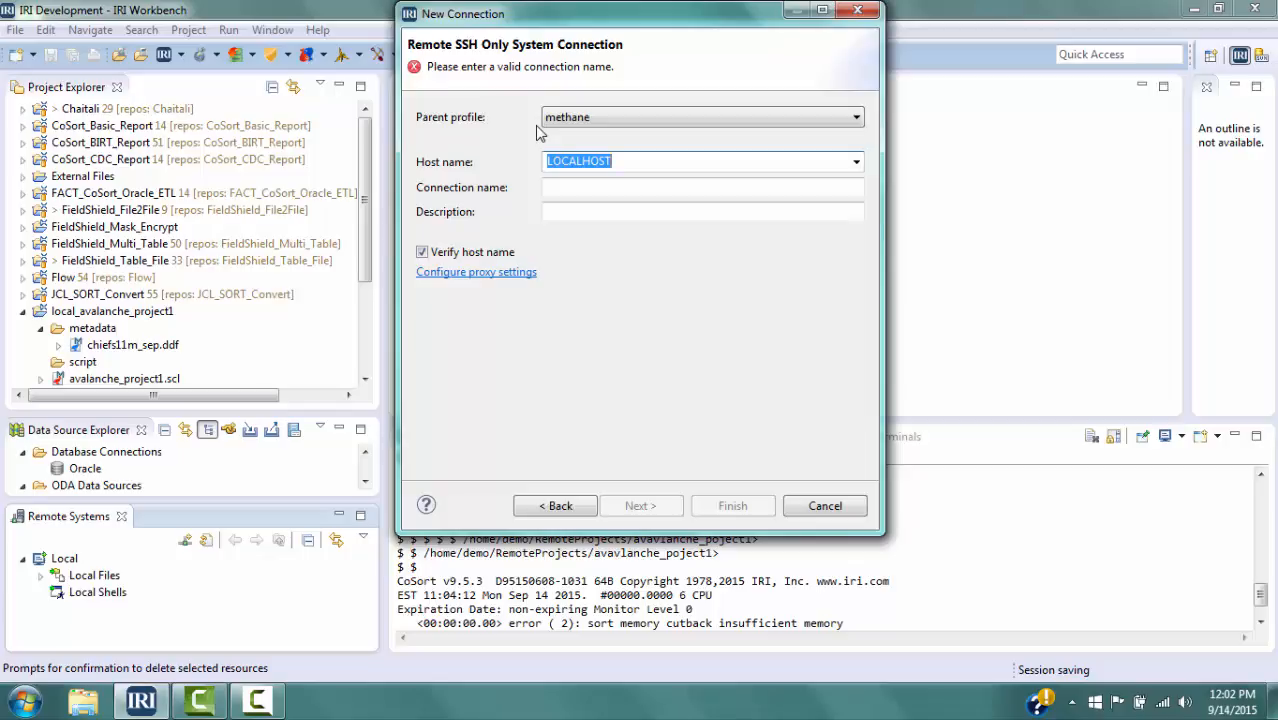
type("avalanche.iri.com")
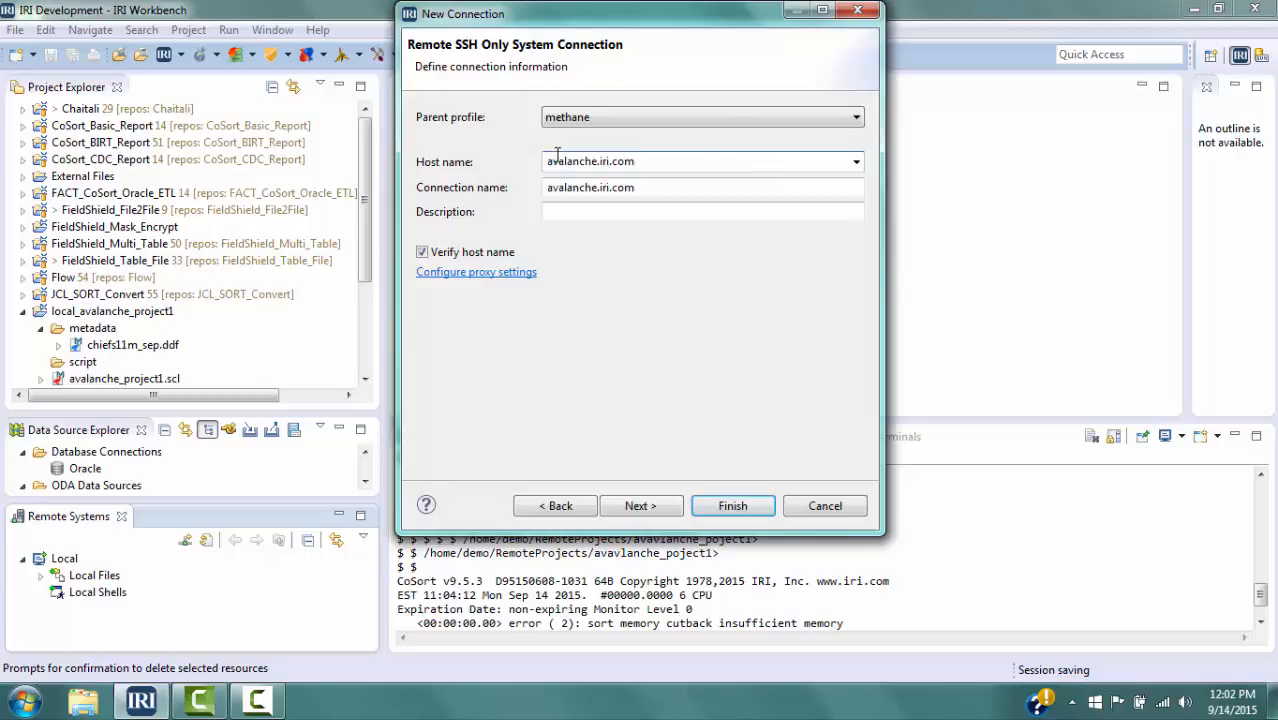
- Shorten the connection name to avalanche
left_click(650, 186)
key("BackSpace")
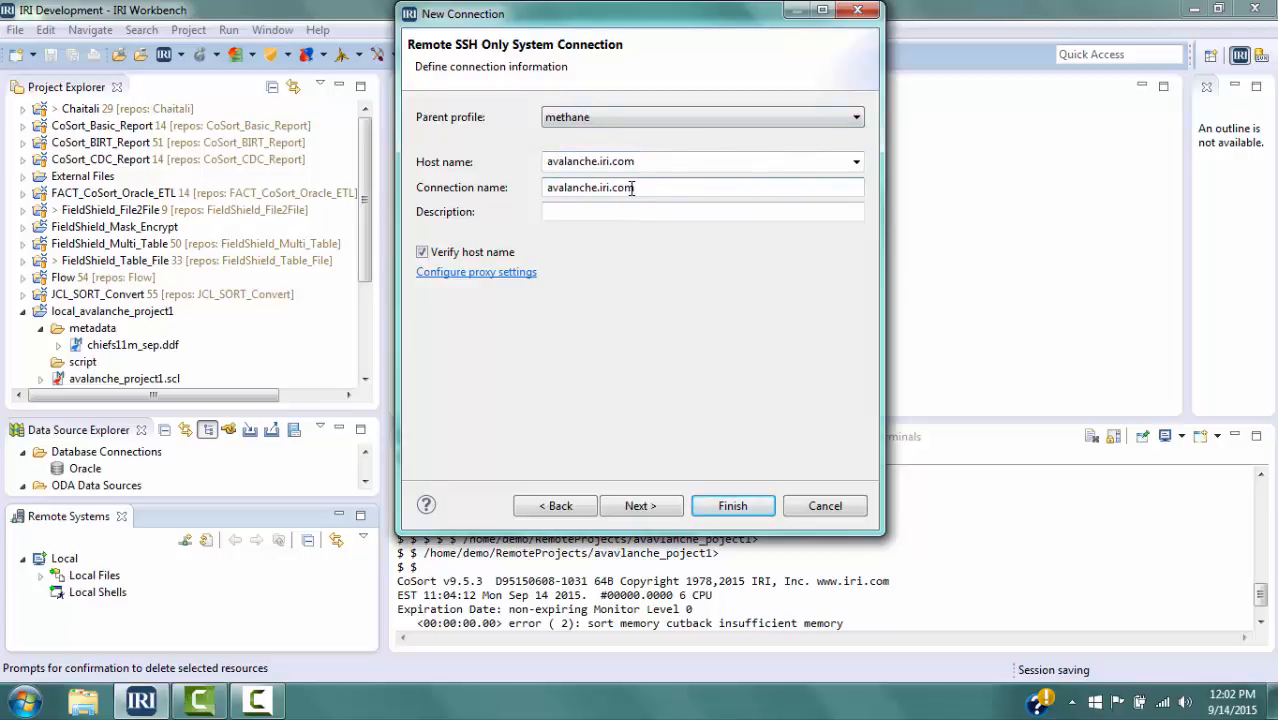
key("BackSpace")
key("BackSpace")
key("BackSpace")
key("BackSpace")
key("BackSpace")
key("BackSpace")
key("BackSpace")
- Describe the connection as "AIX 6.1server" and finish creating it with the default SSH subsystem settings
left_click(590, 212)
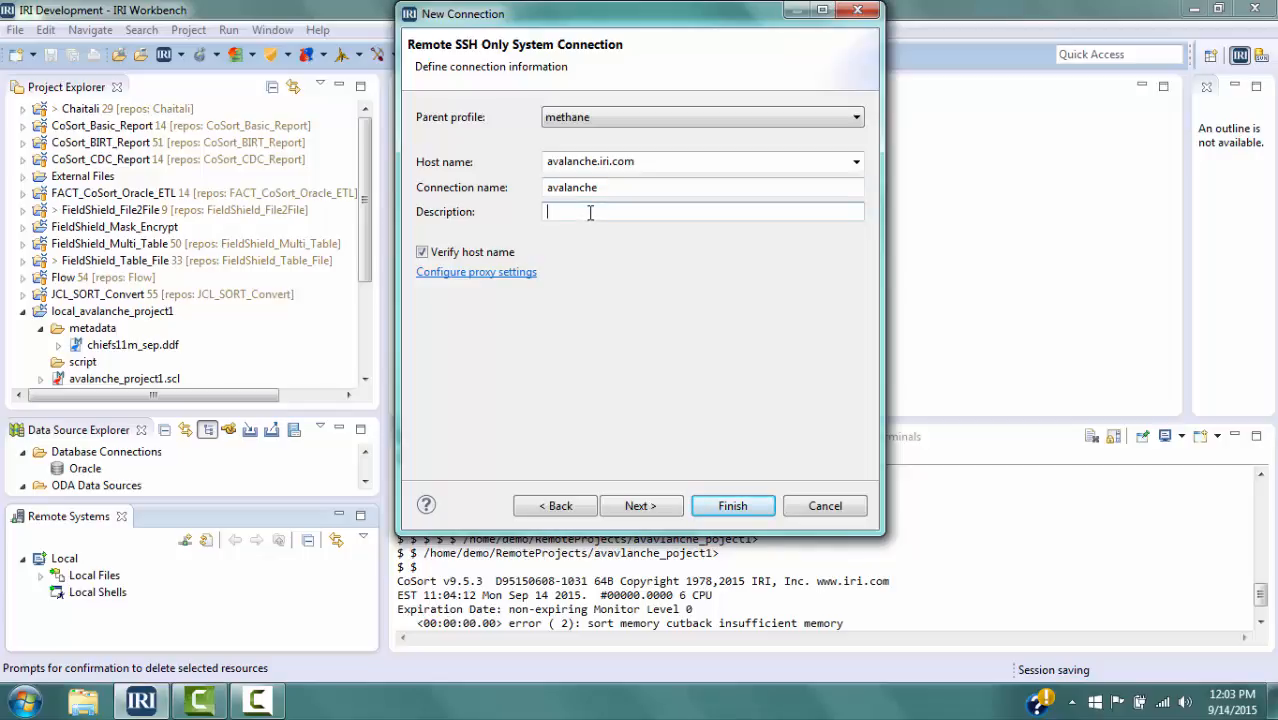
type("AIX 6.1 server")
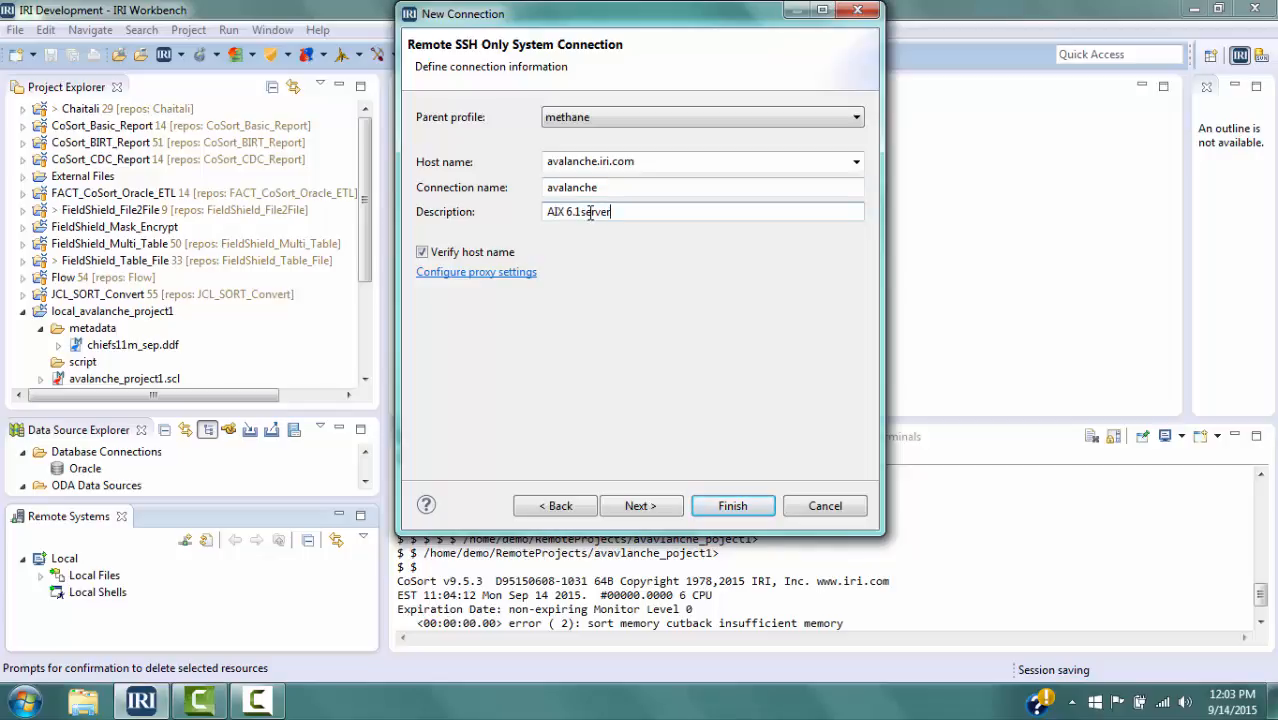
left_click(640, 506)
left_click(657, 511)
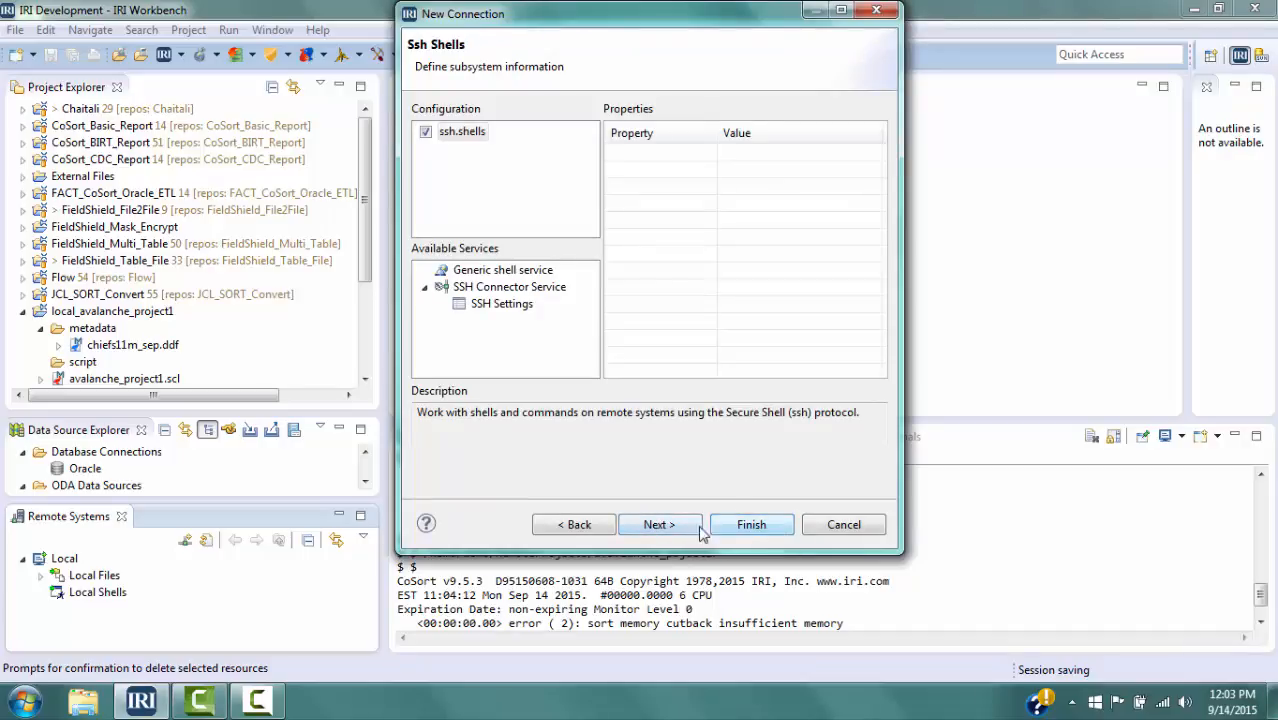
left_click(751, 525)
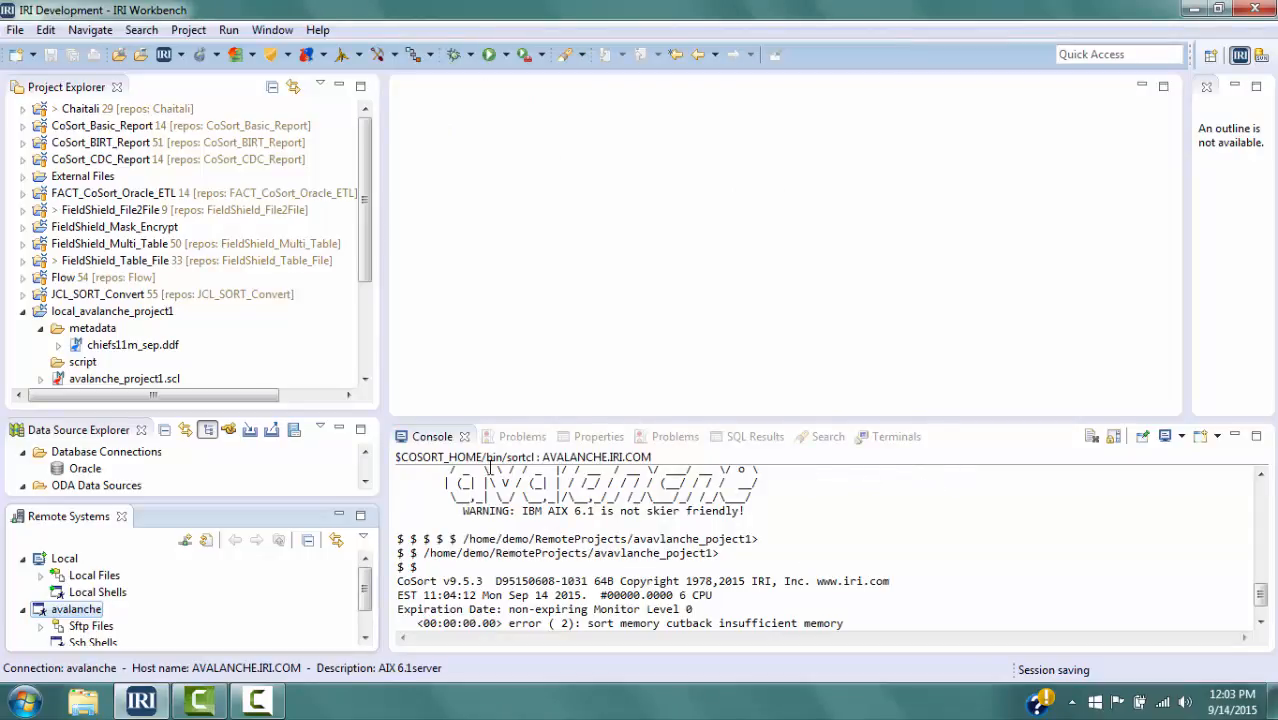
- Connect to the avalanche system with the user ID demo and the account password, saving the password
right_click(80, 613)
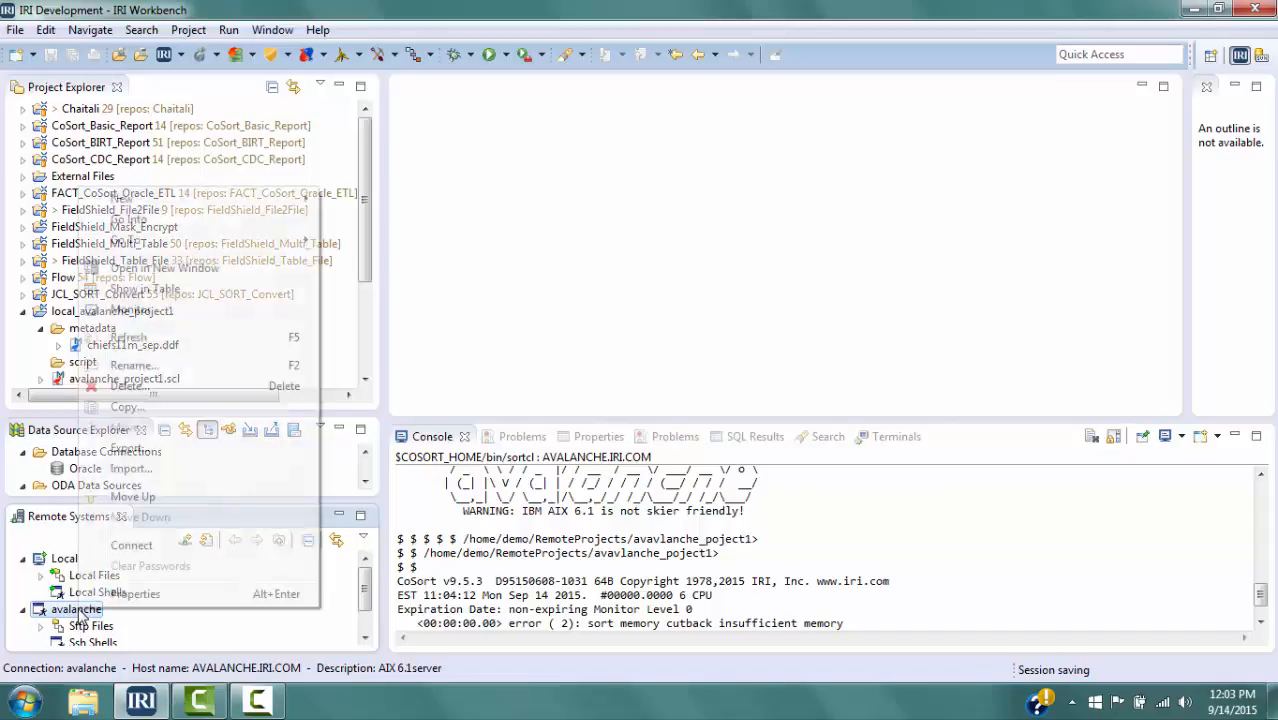
left_click(132, 545)
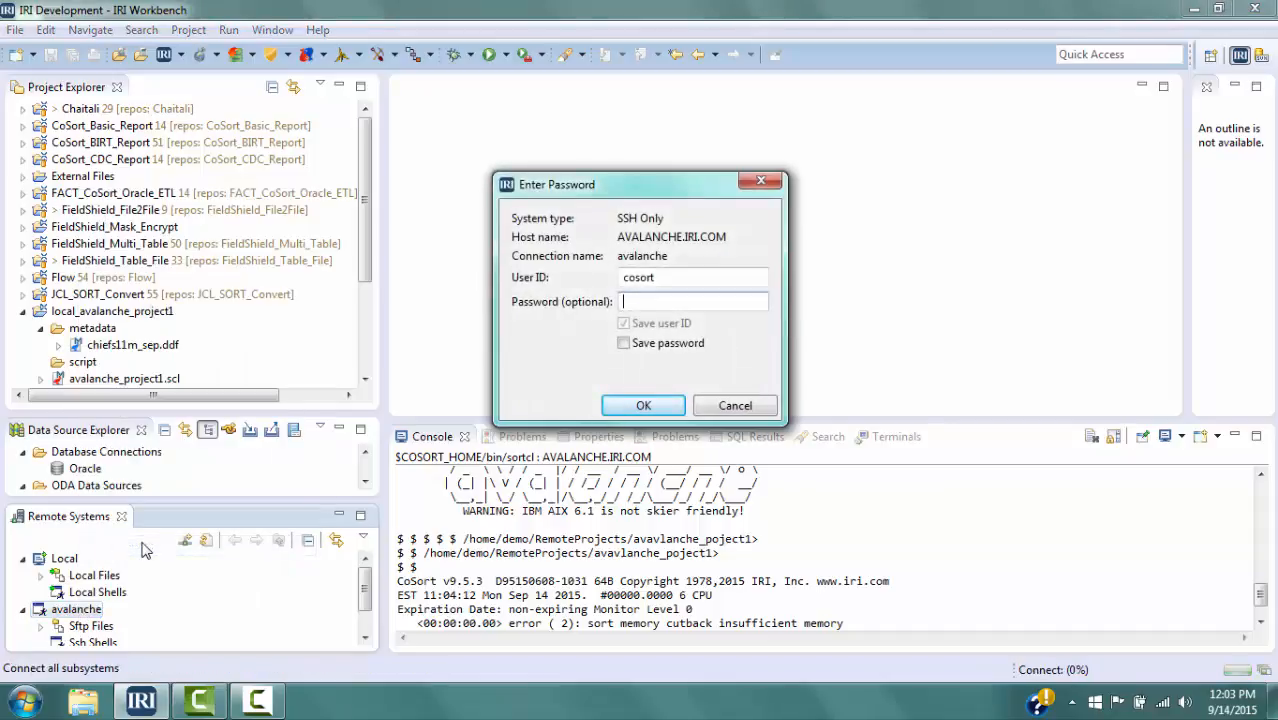
double_click(650, 278)
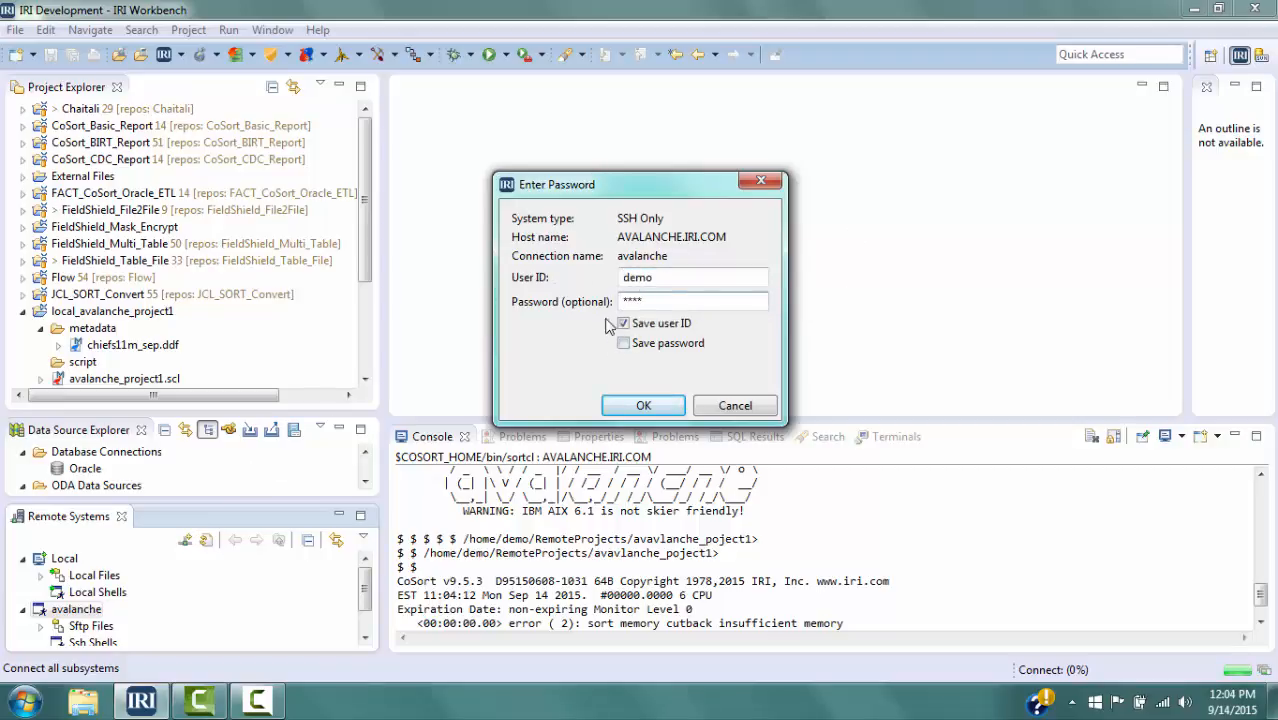
left_click(624, 343)
left_click(643, 406)
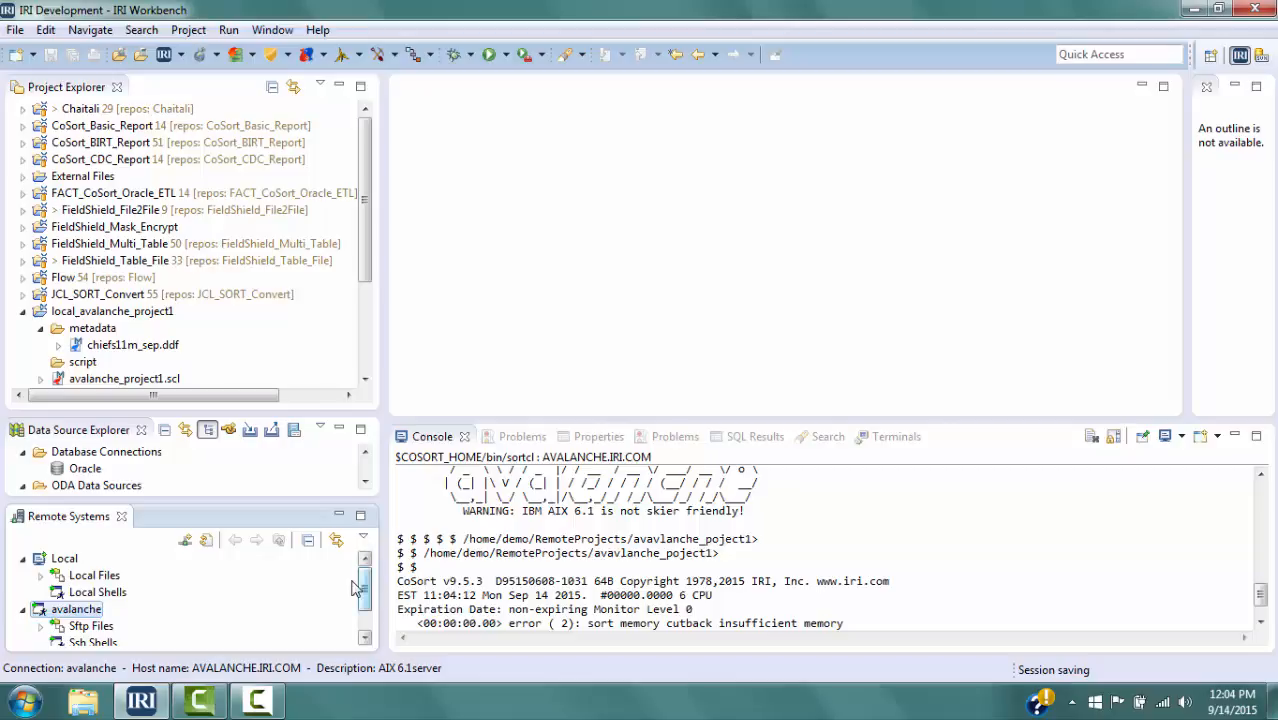
- Create a remote folder named RemoteProjects in My Home under the avalanche connection's Sftp Files
left_click_drag(366, 601, 374, 617)
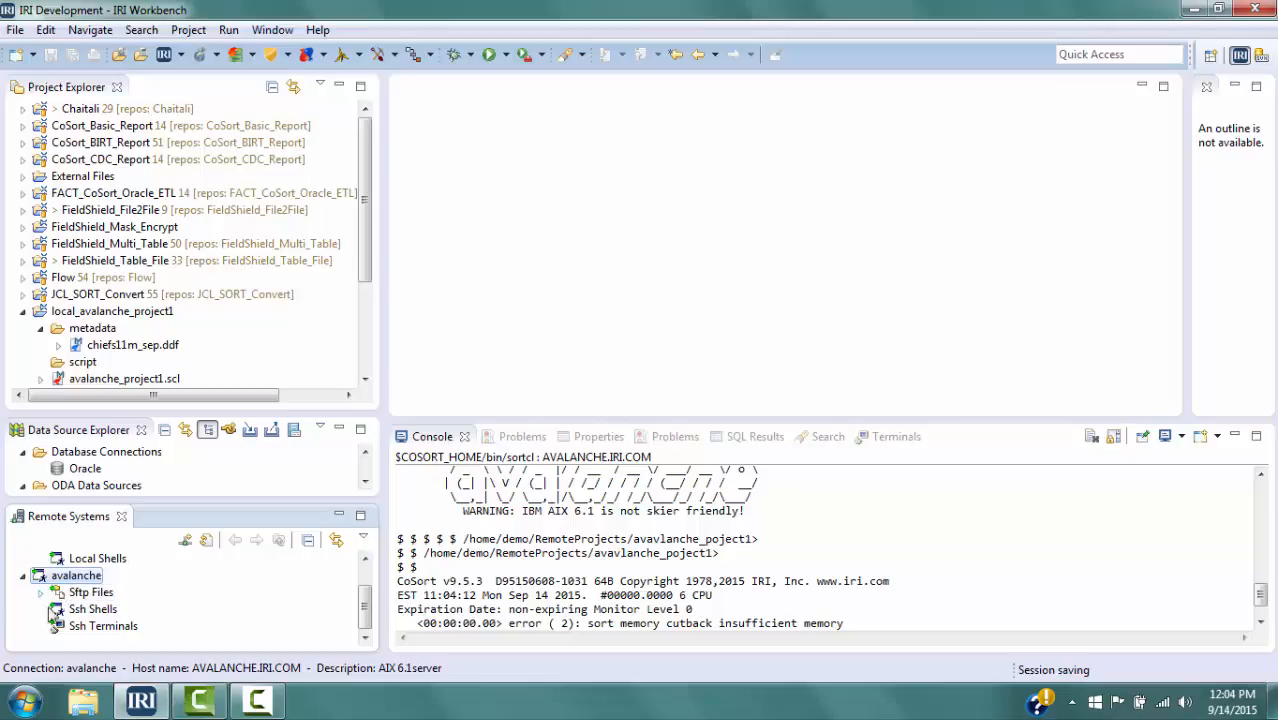
left_click(41, 593)
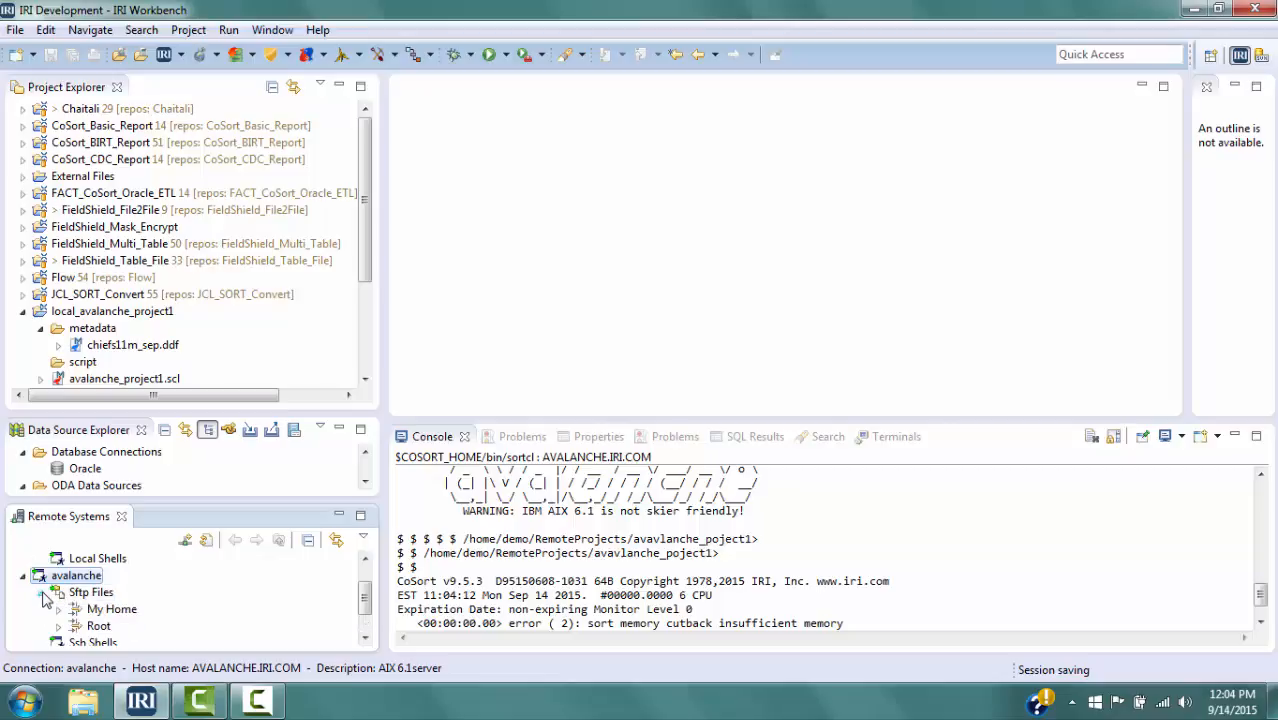
left_click(59, 609)
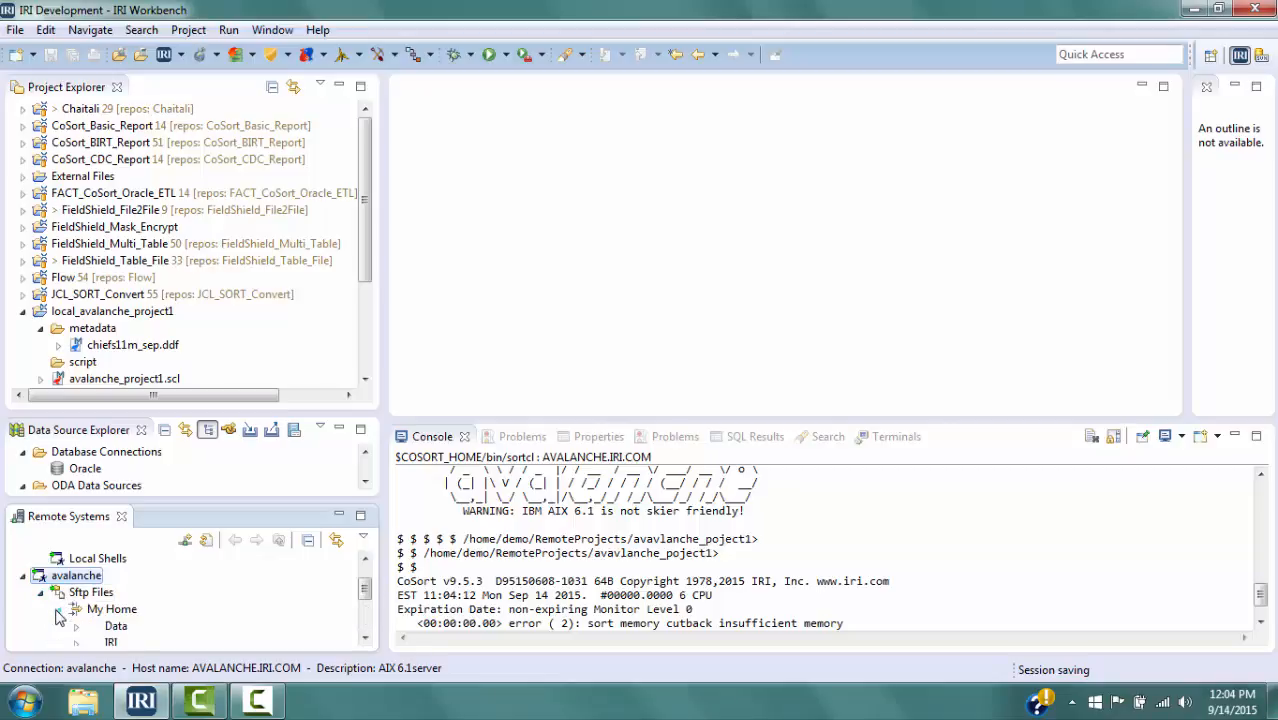
scroll(369, 605, "down", 2)
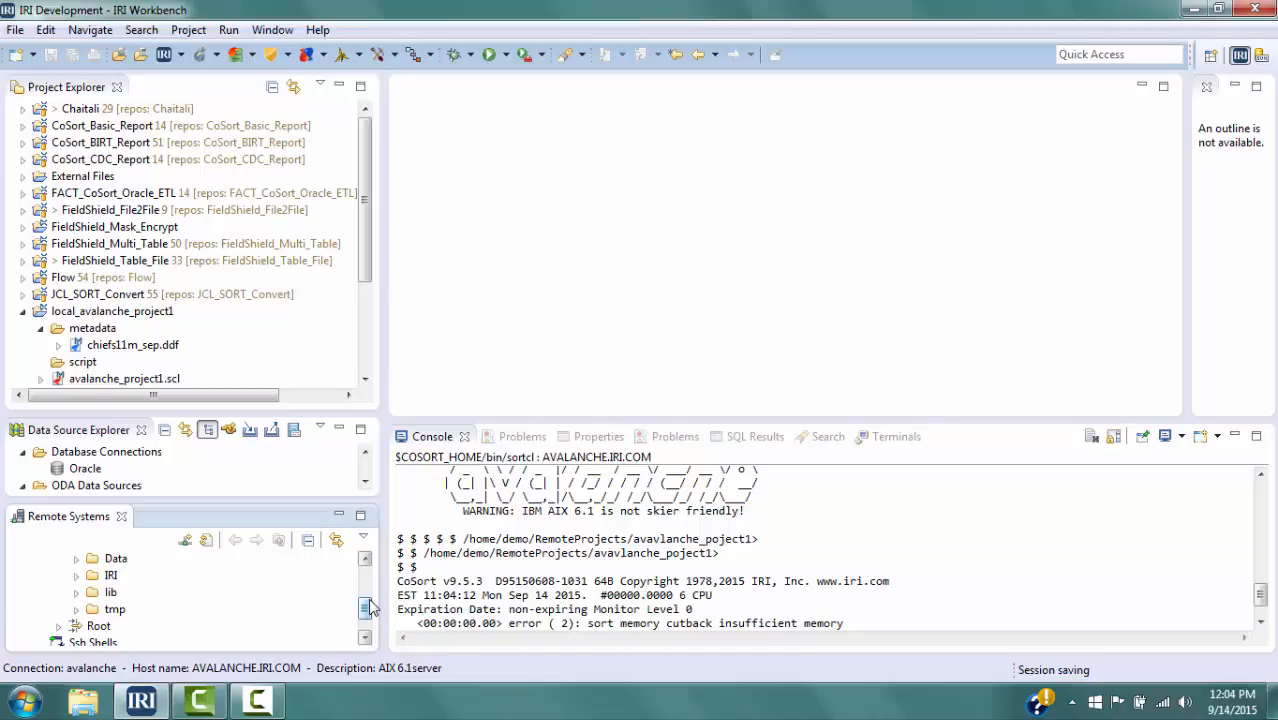
scroll(111, 582, "up", 1)
left_click(111, 577)
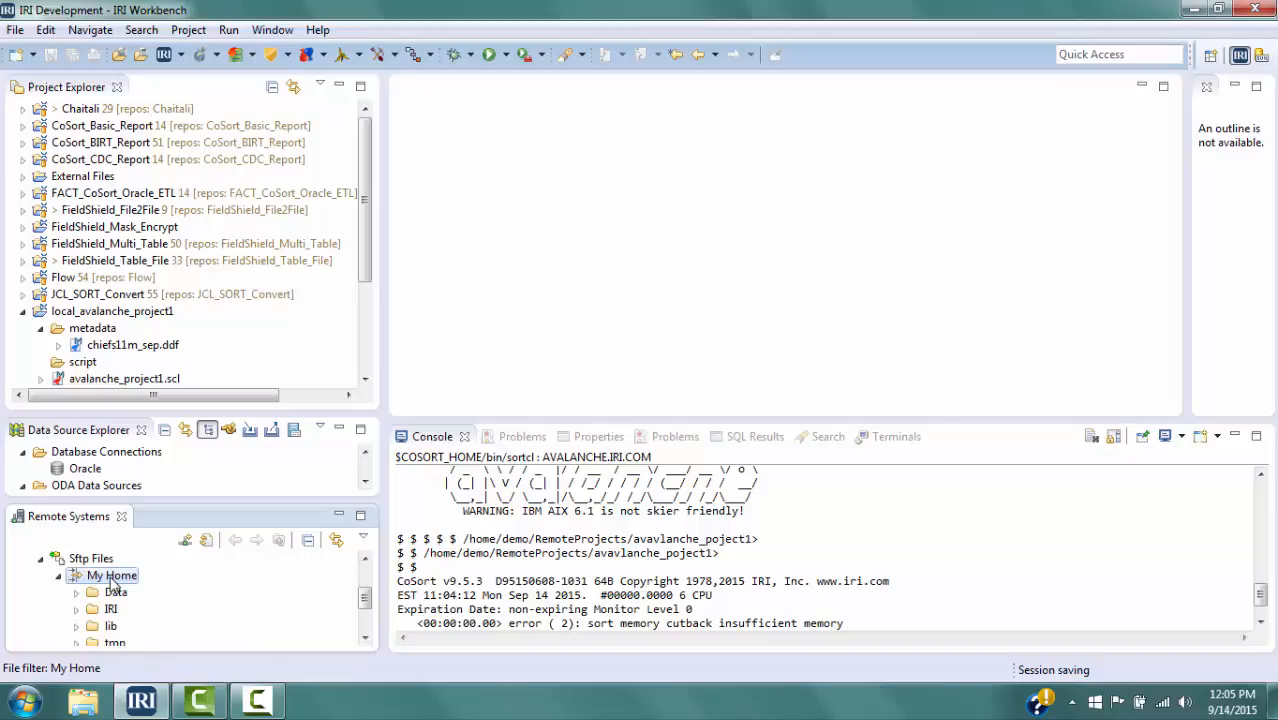
right_click(113, 580)
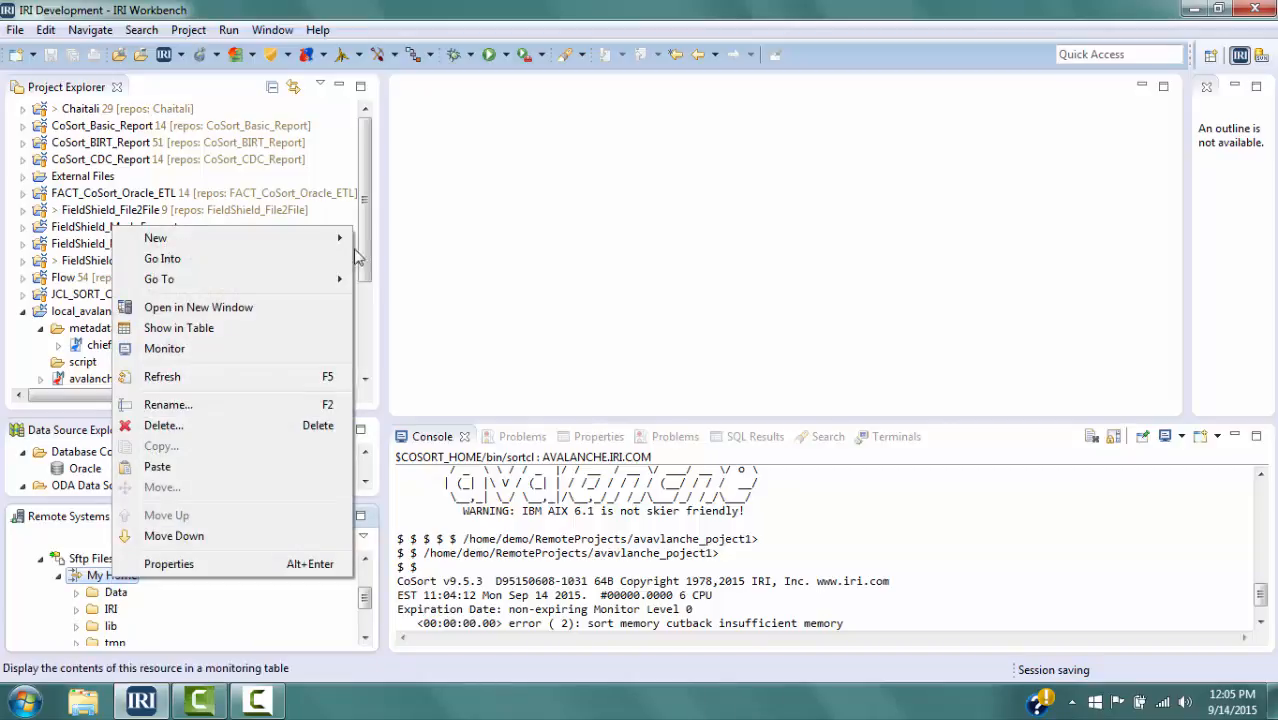
mouse_move(326, 247)
left_click(399, 264)
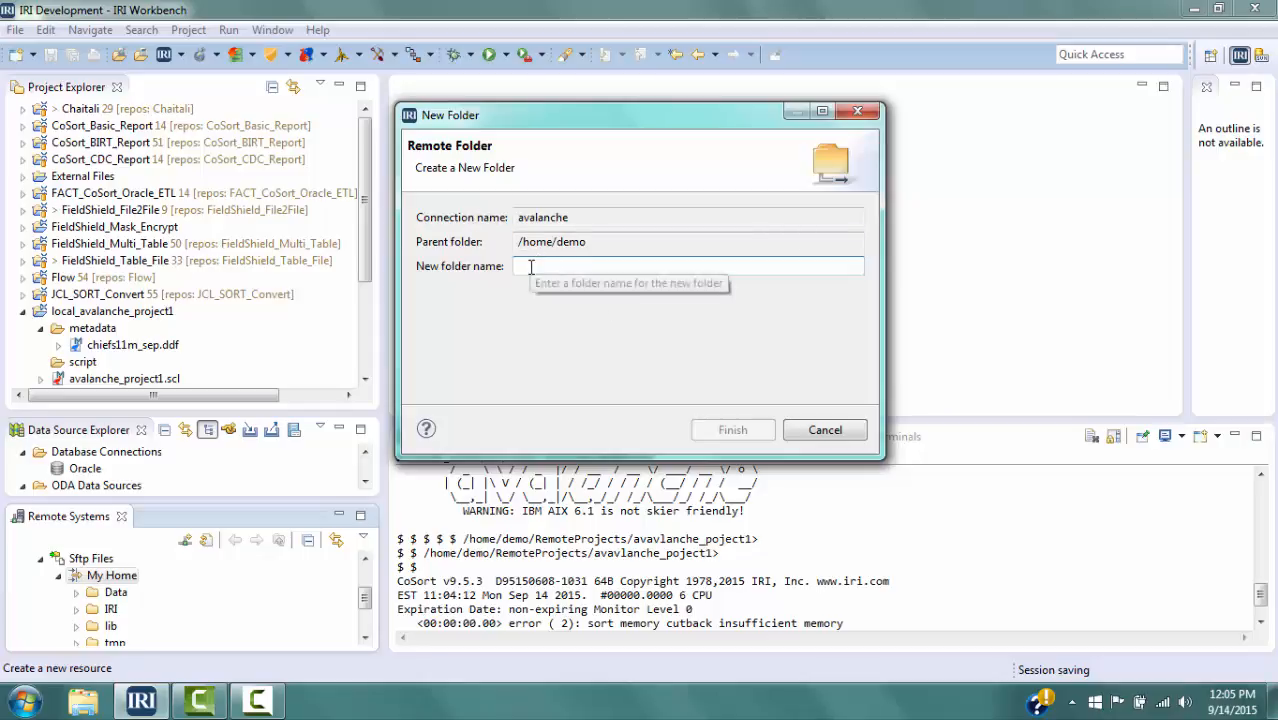
type("RemoteProjects")
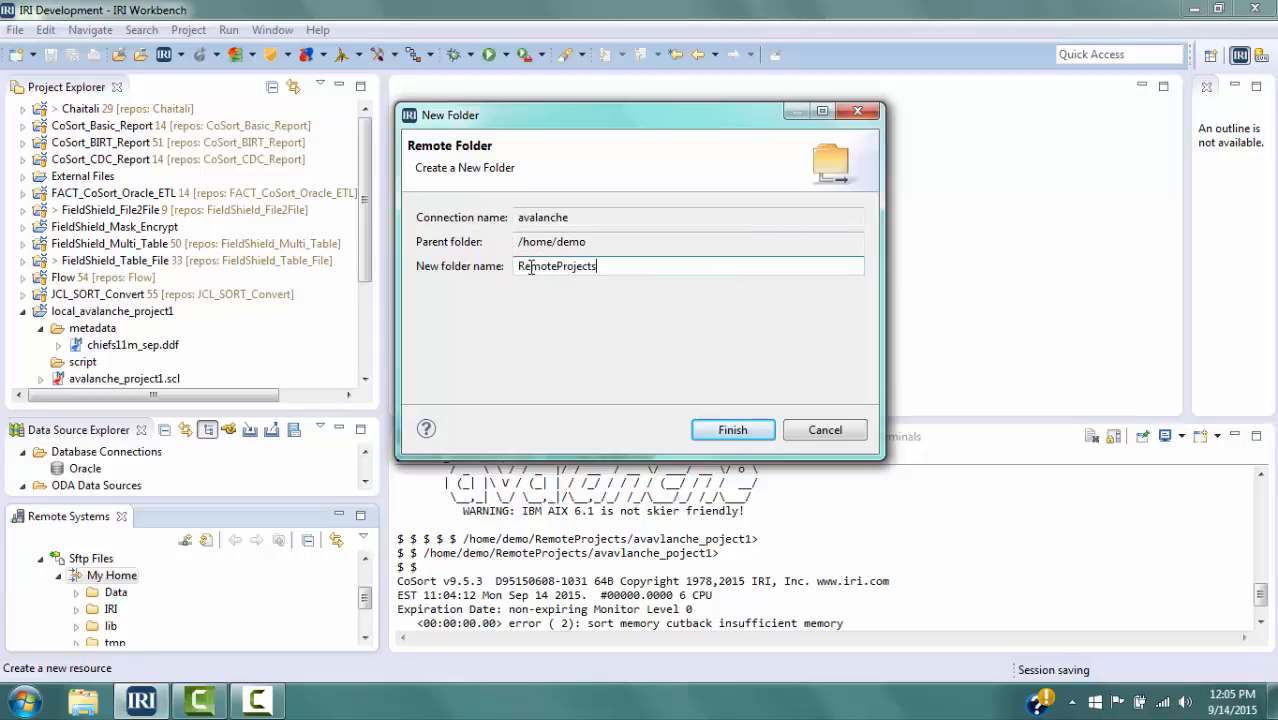
left_click(733, 431)
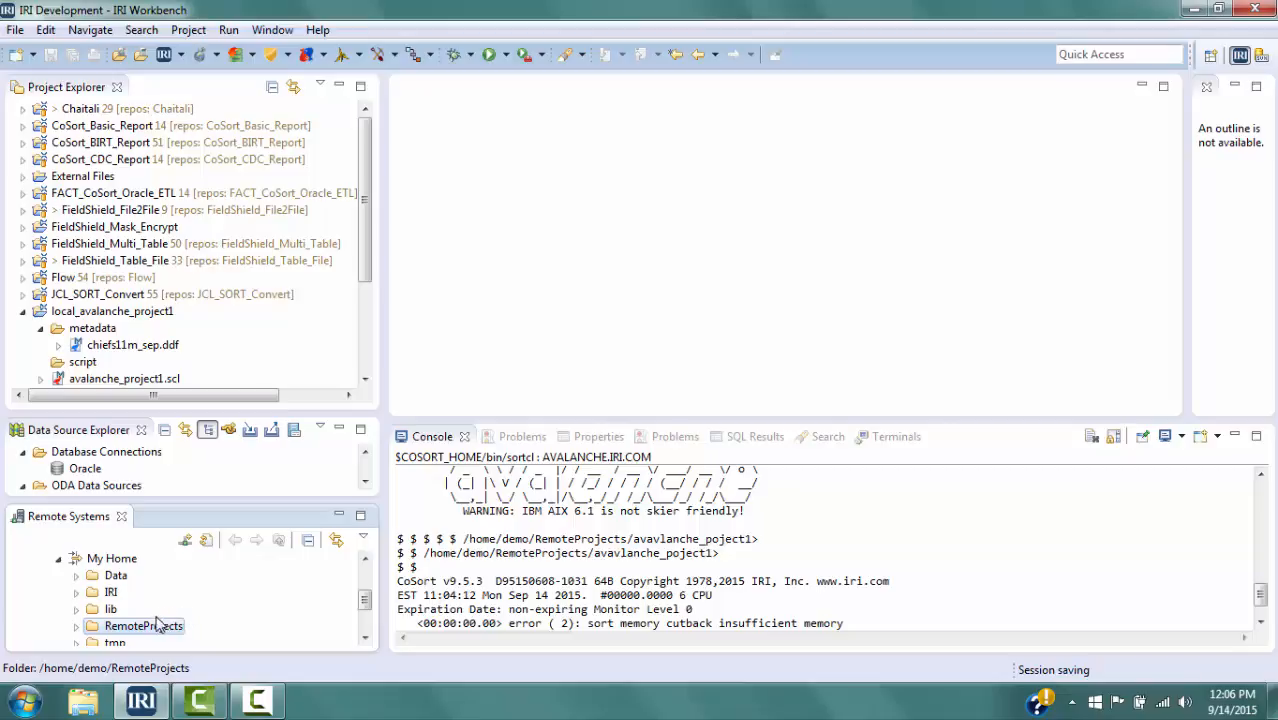
- Create a subfolder named avalanche_project1 inside the remote RemoteProjects folder
right_click(160, 632)
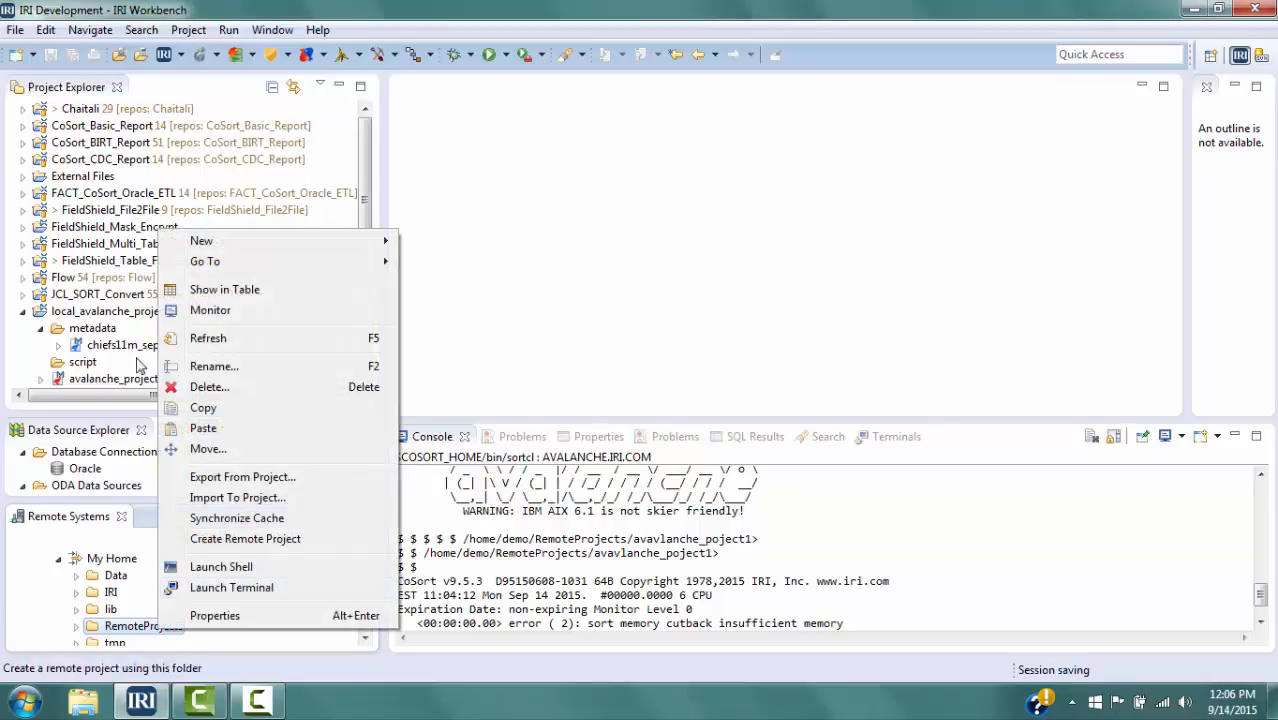
mouse_move(300, 241)
left_click(441, 262)
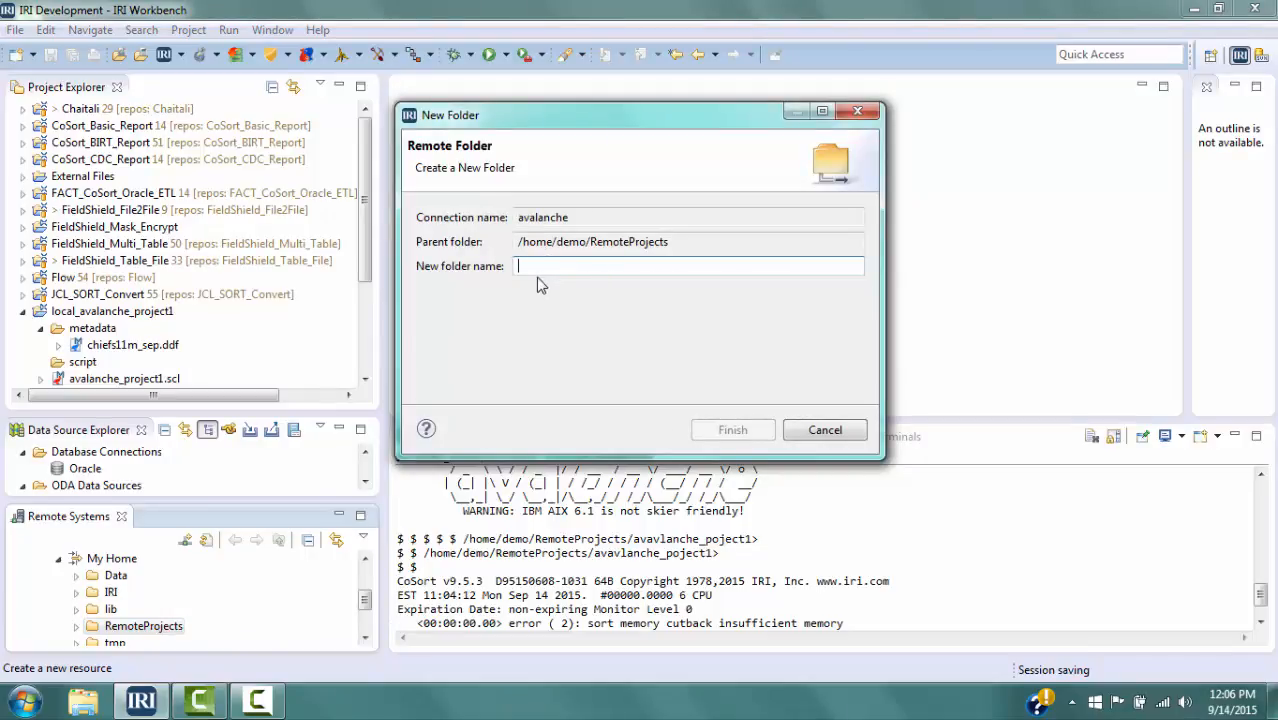
type("avalanche_project1")
left_click(740, 430)
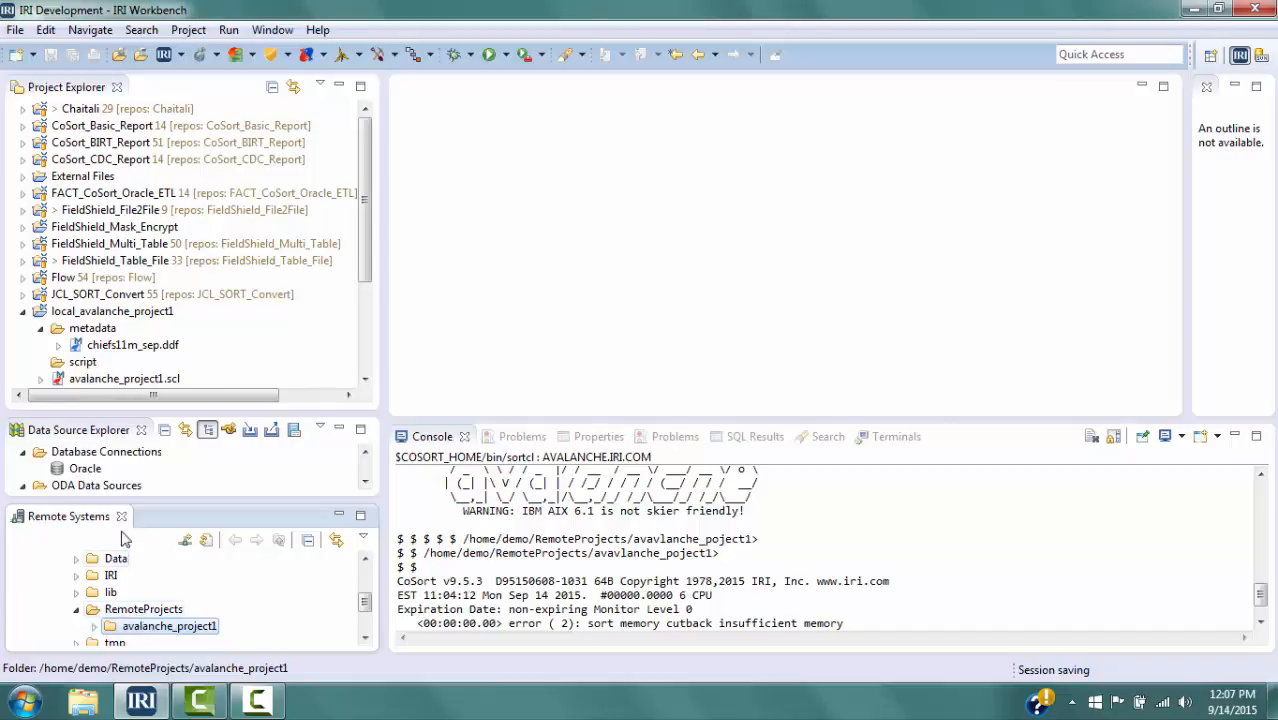
- Start a new IRI Project named avalanche_project1
left_click(15, 30)
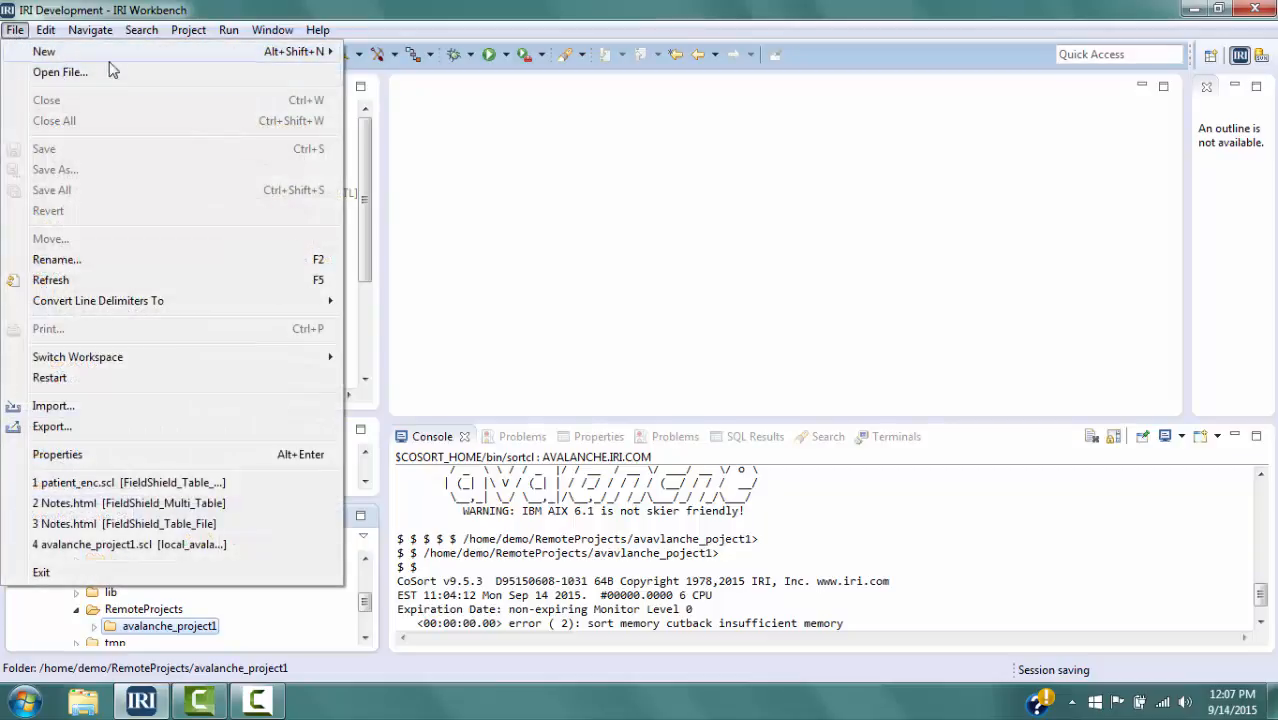
mouse_move(336, 54)
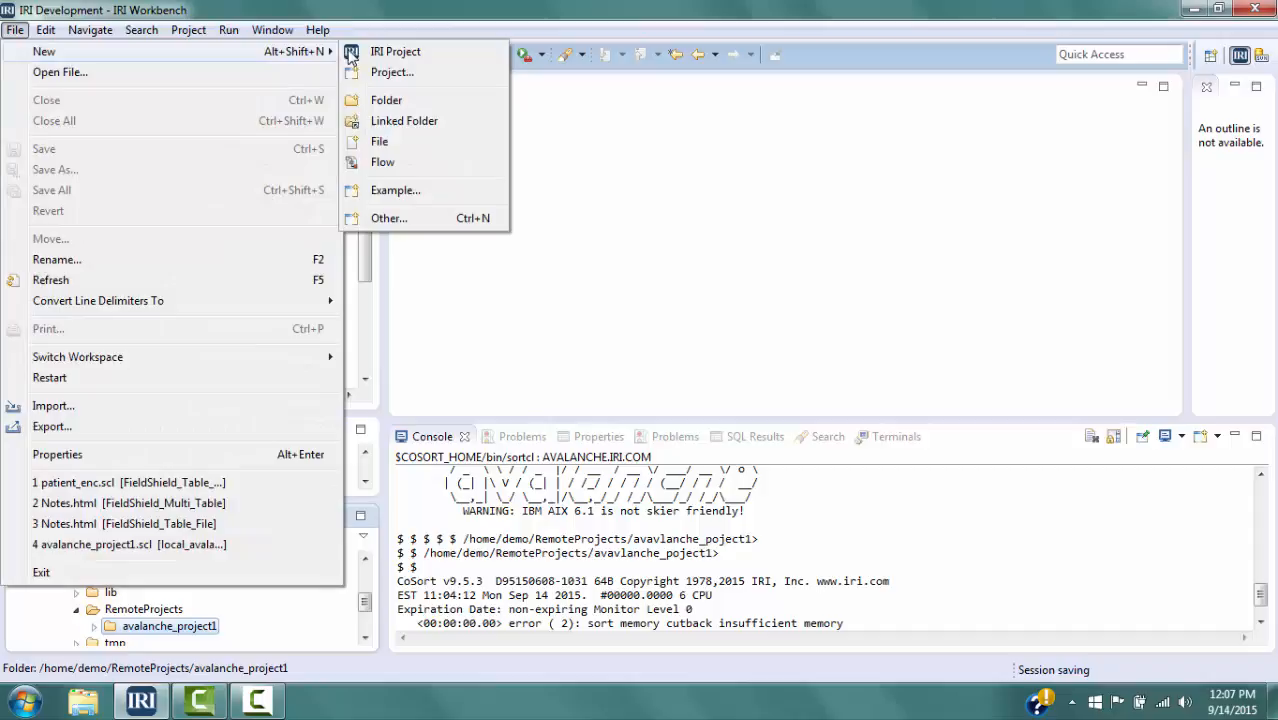
left_click(420, 55)
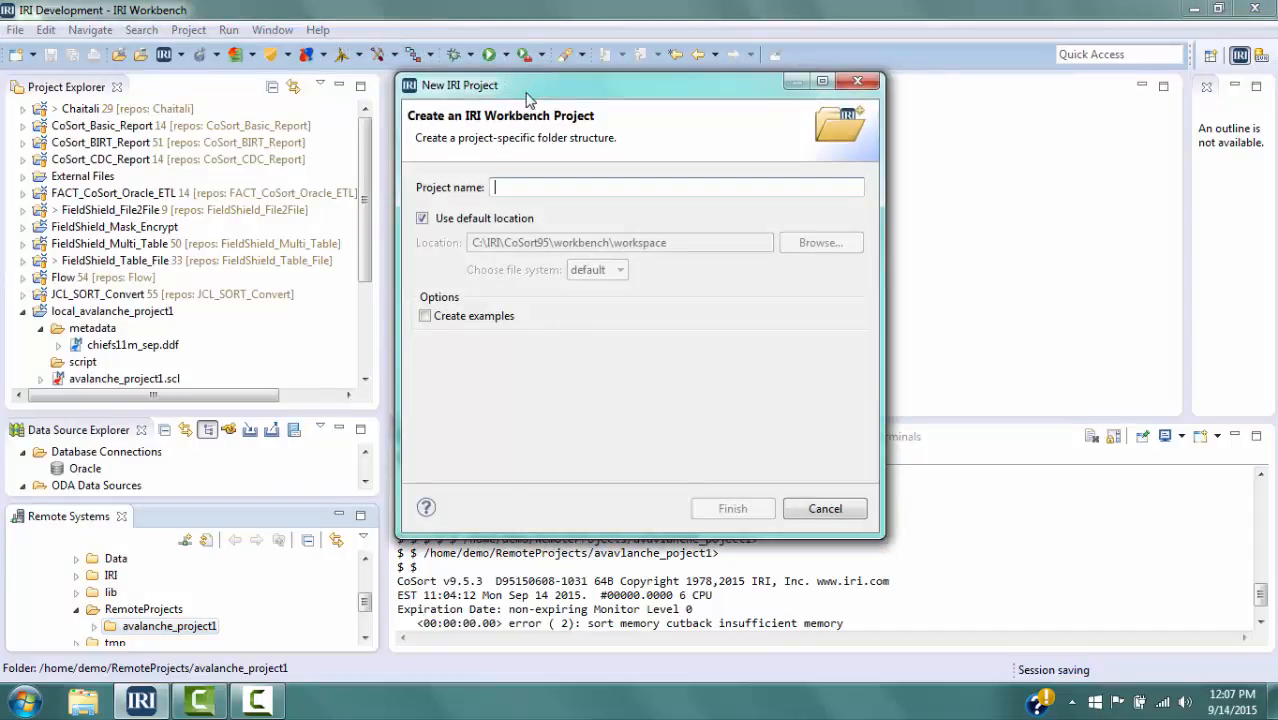
left_click(538, 185)
type("avalanche_project1")
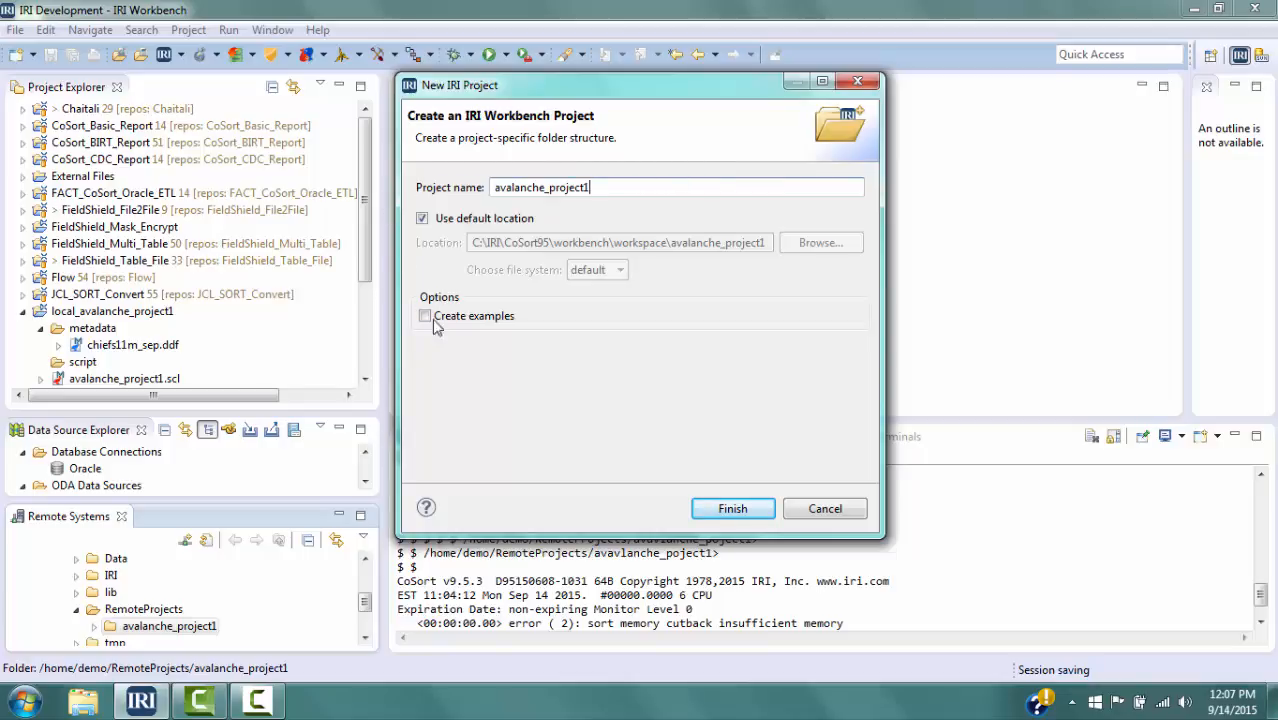
- Turn off the default location for the new project and set its file system to RSE
left_click(422, 219)
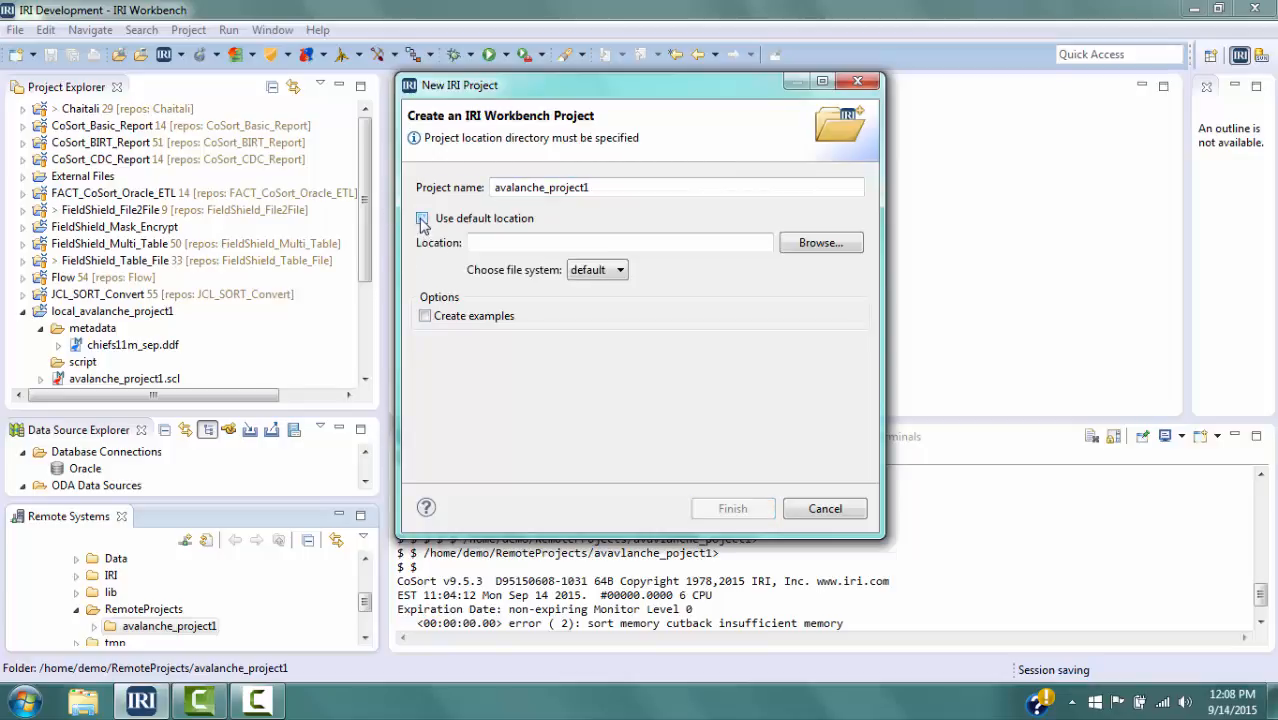
left_click(621, 271)
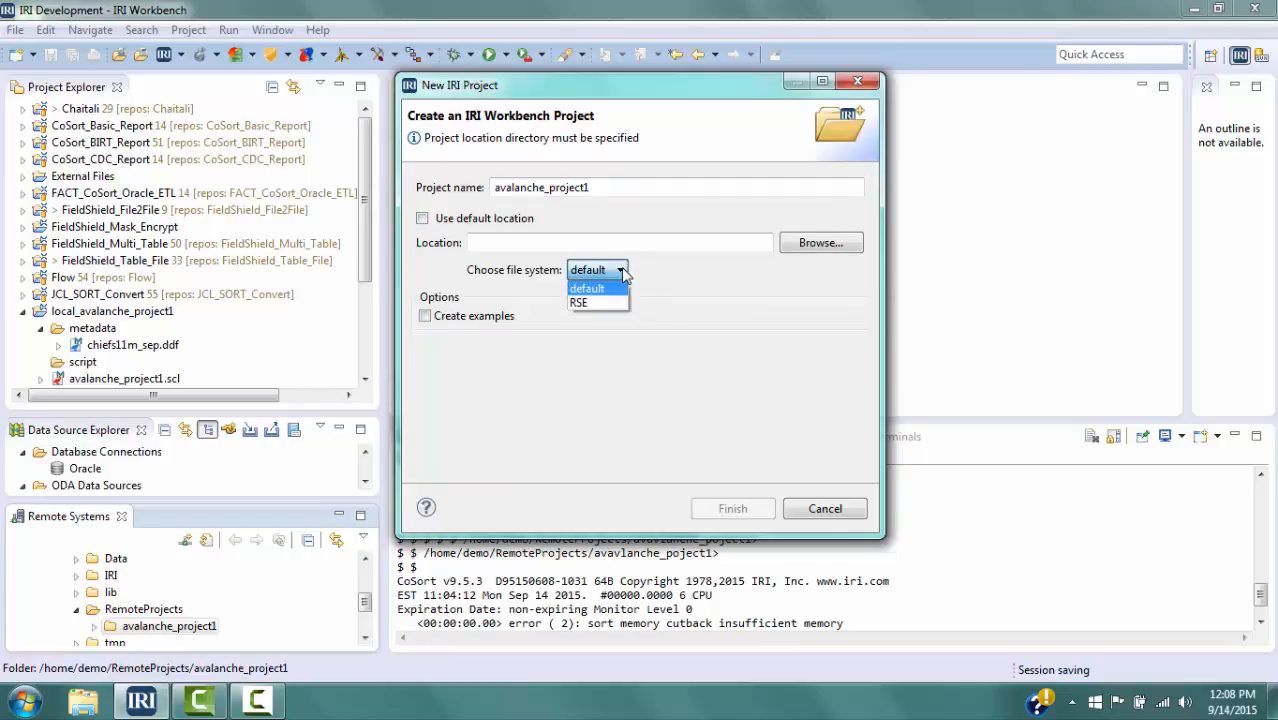
left_click(585, 303)
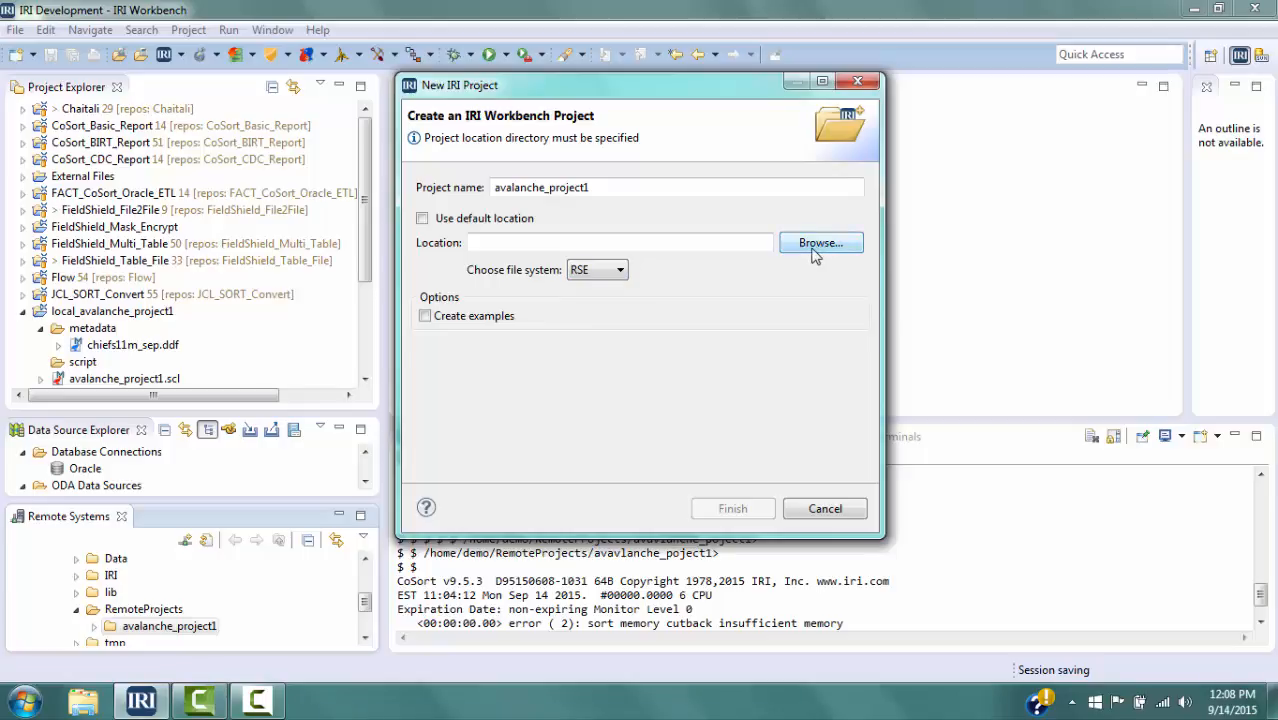
- Set the project location to RemoteProjects/avalanche_project1 in My Home on the avalanche connection and finish creating the project
left_click(815, 247)
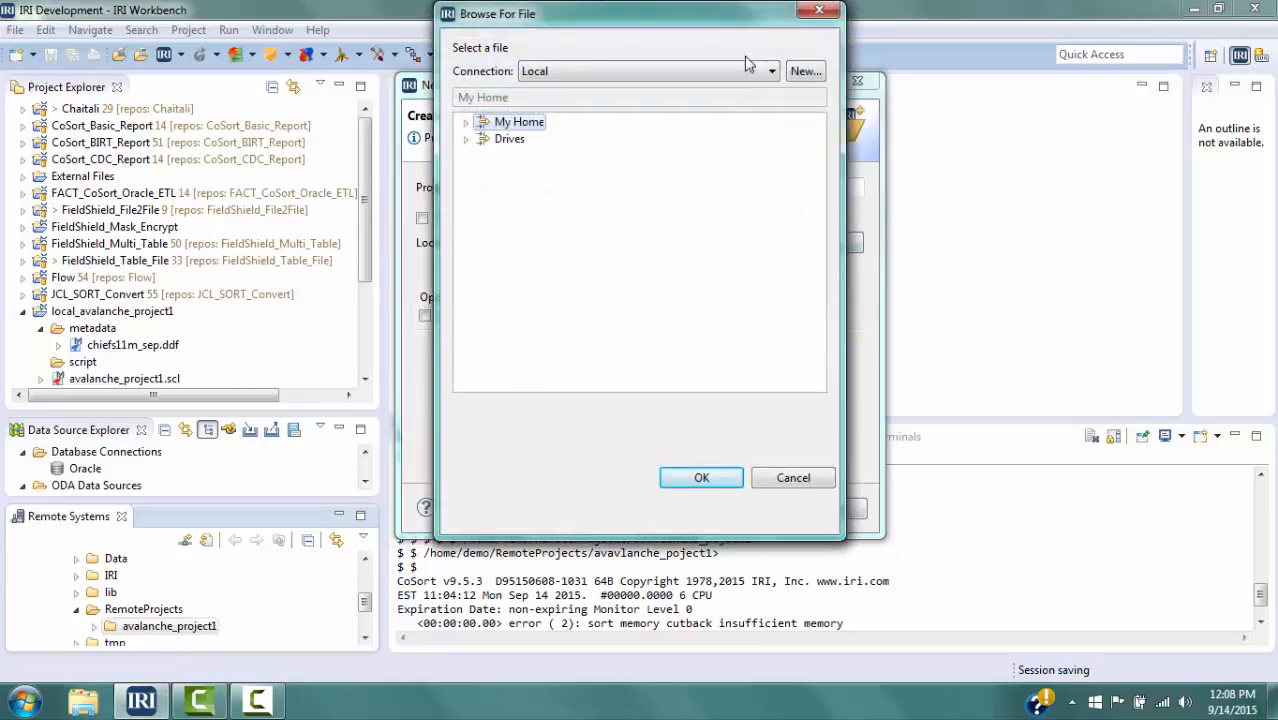
left_click(772, 71)
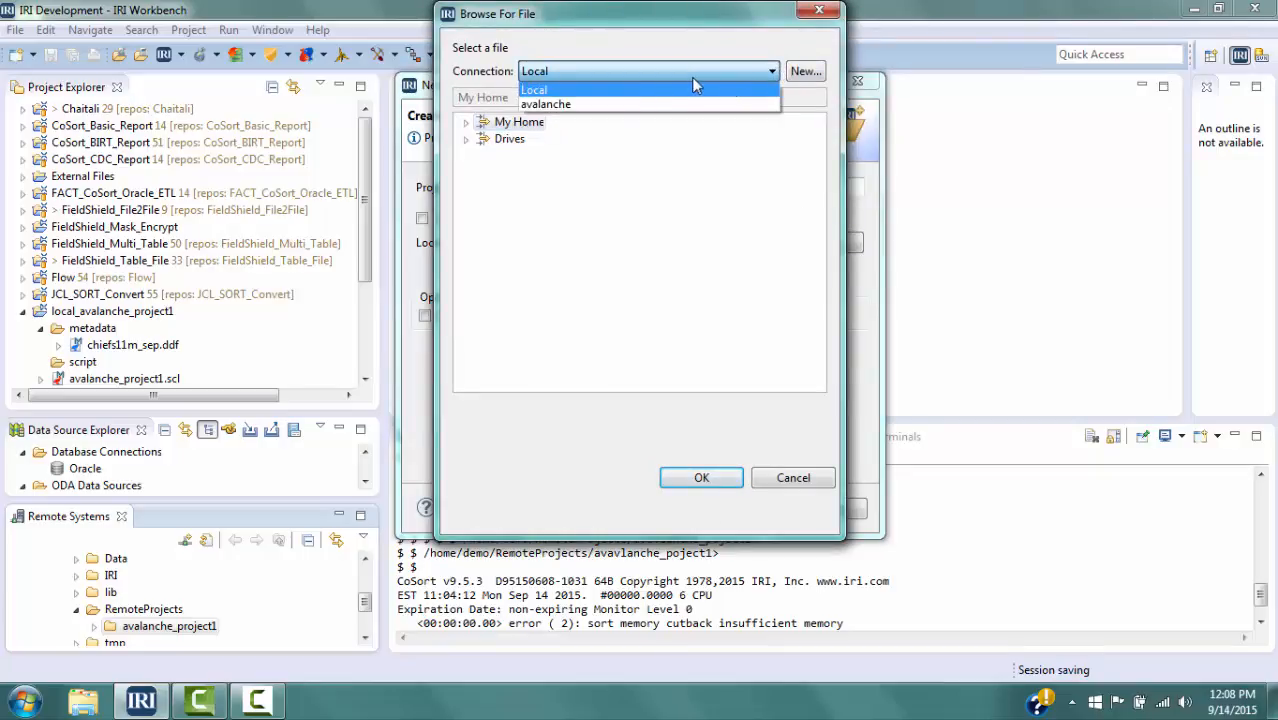
left_click(545, 104)
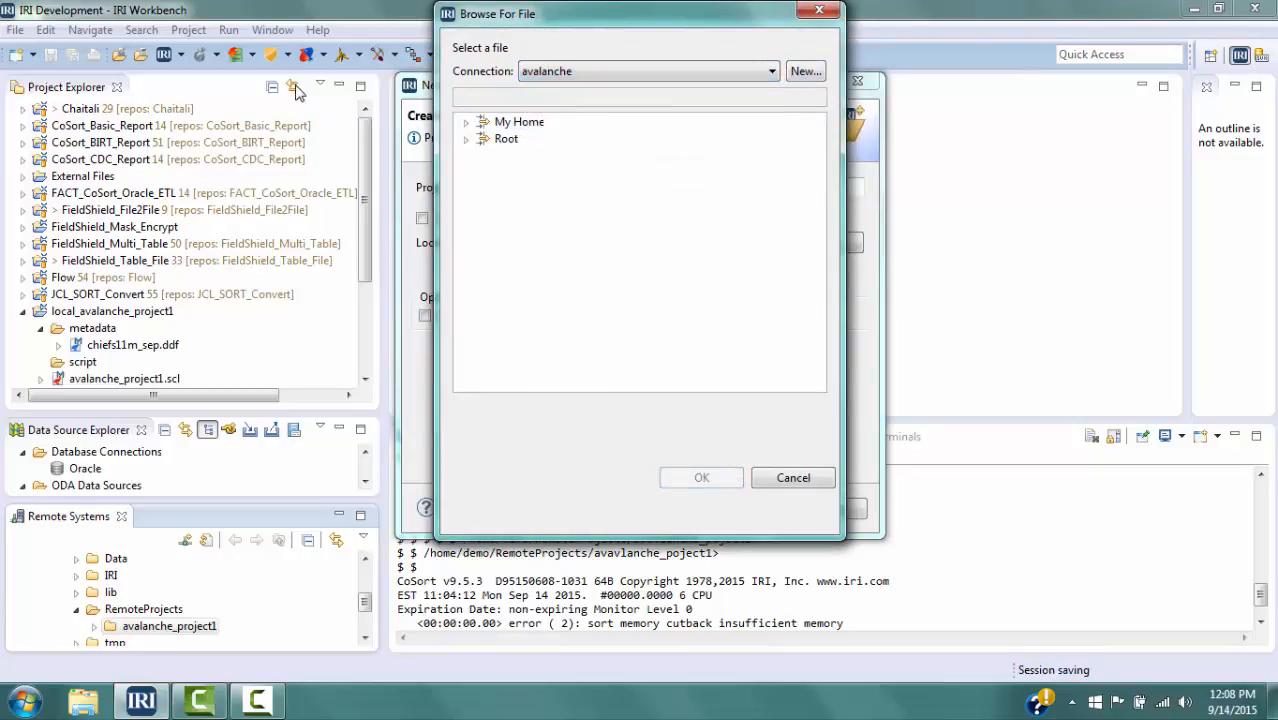
left_click(465, 122)
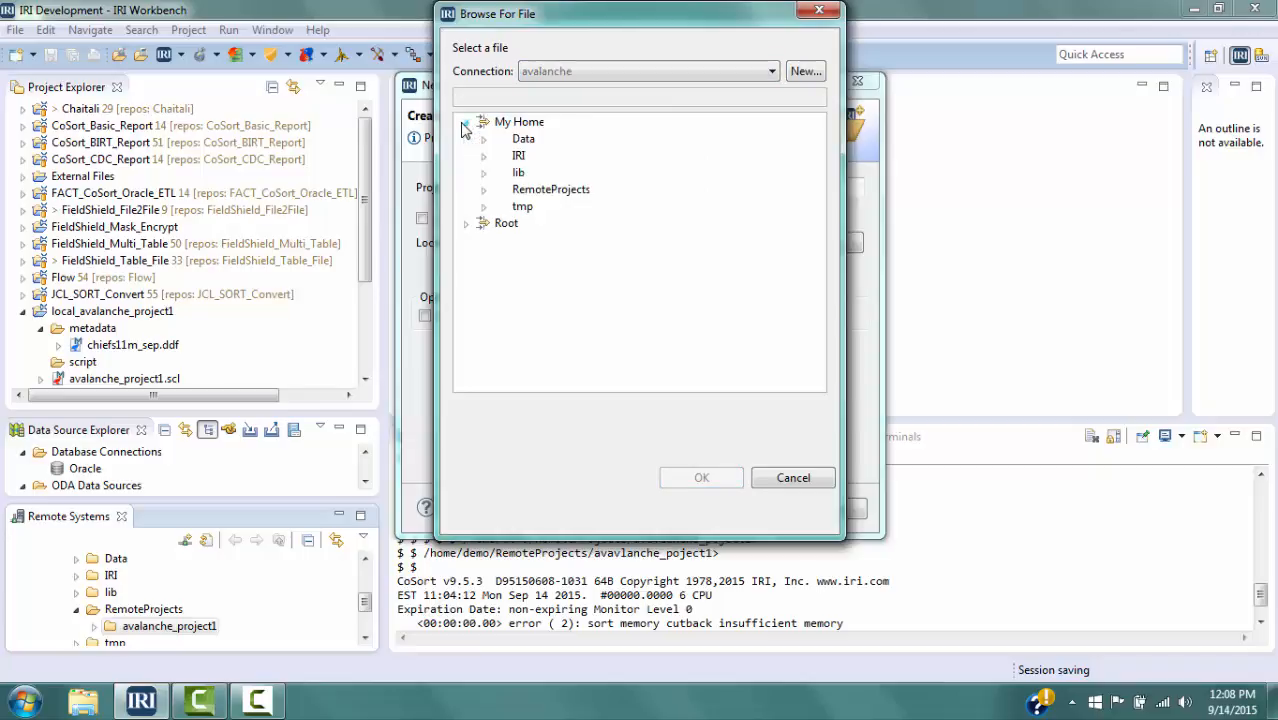
left_click(483, 190)
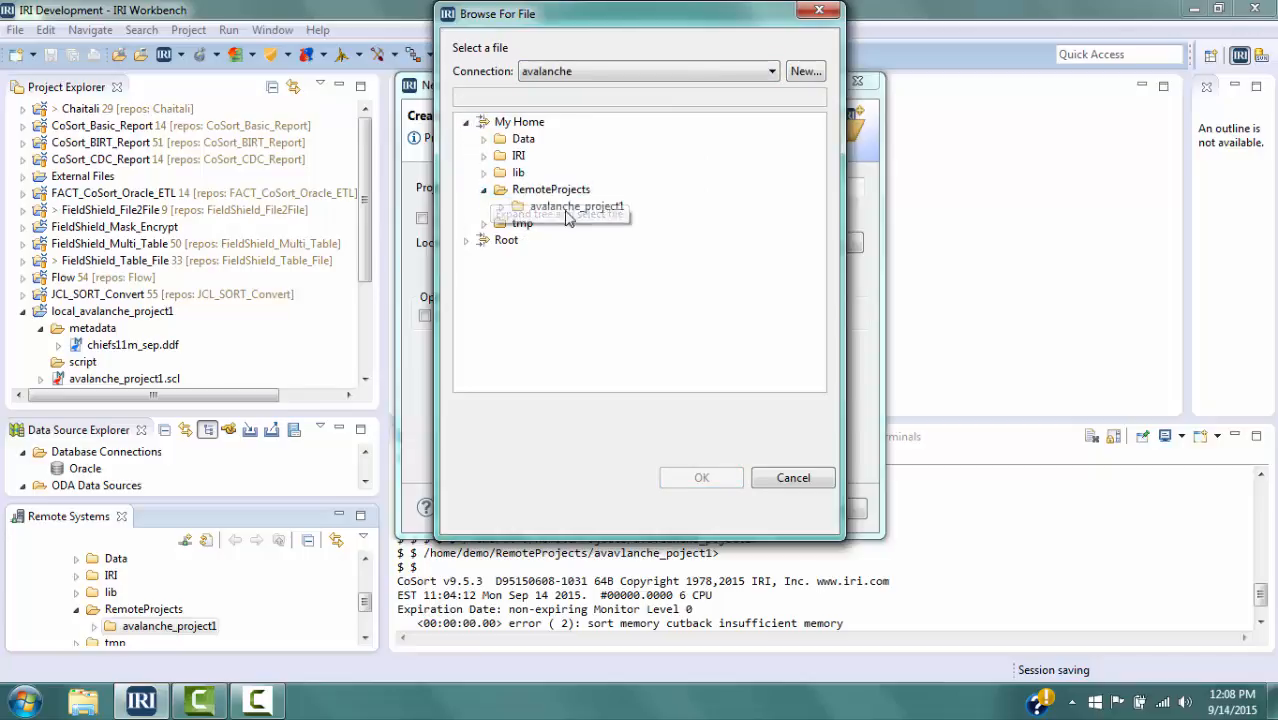
left_click(575, 208)
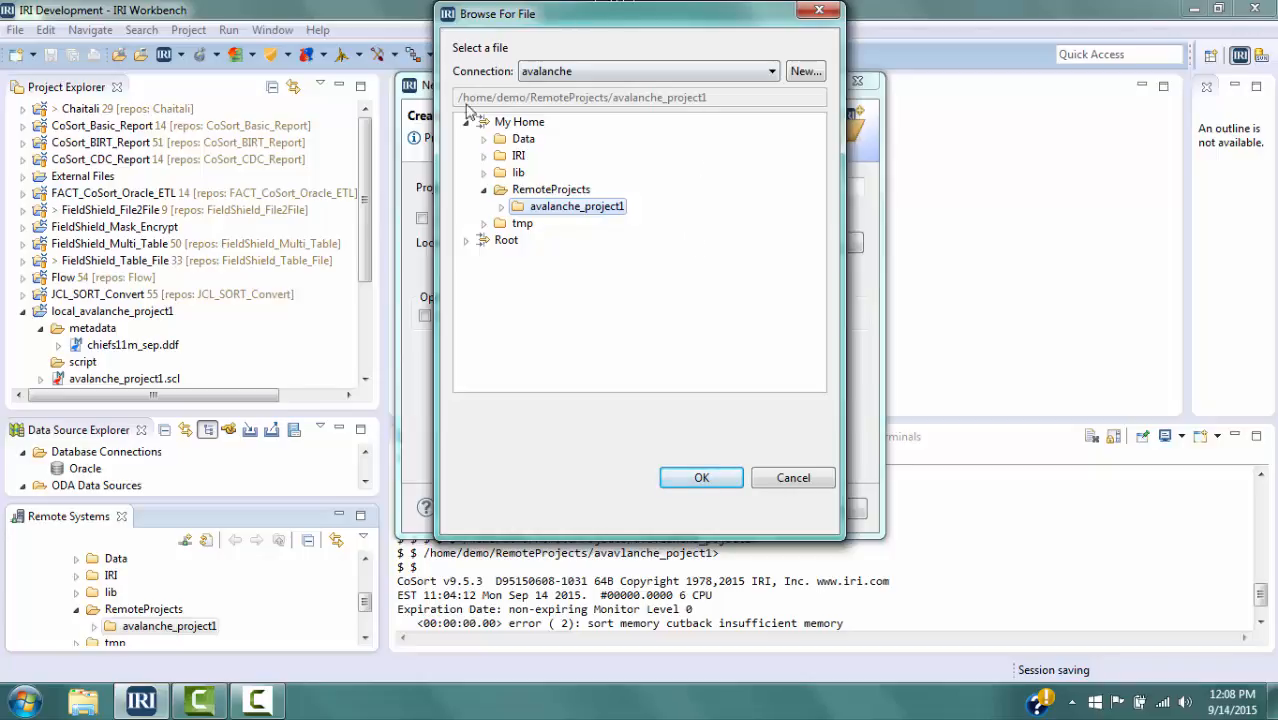
left_click(700, 479)
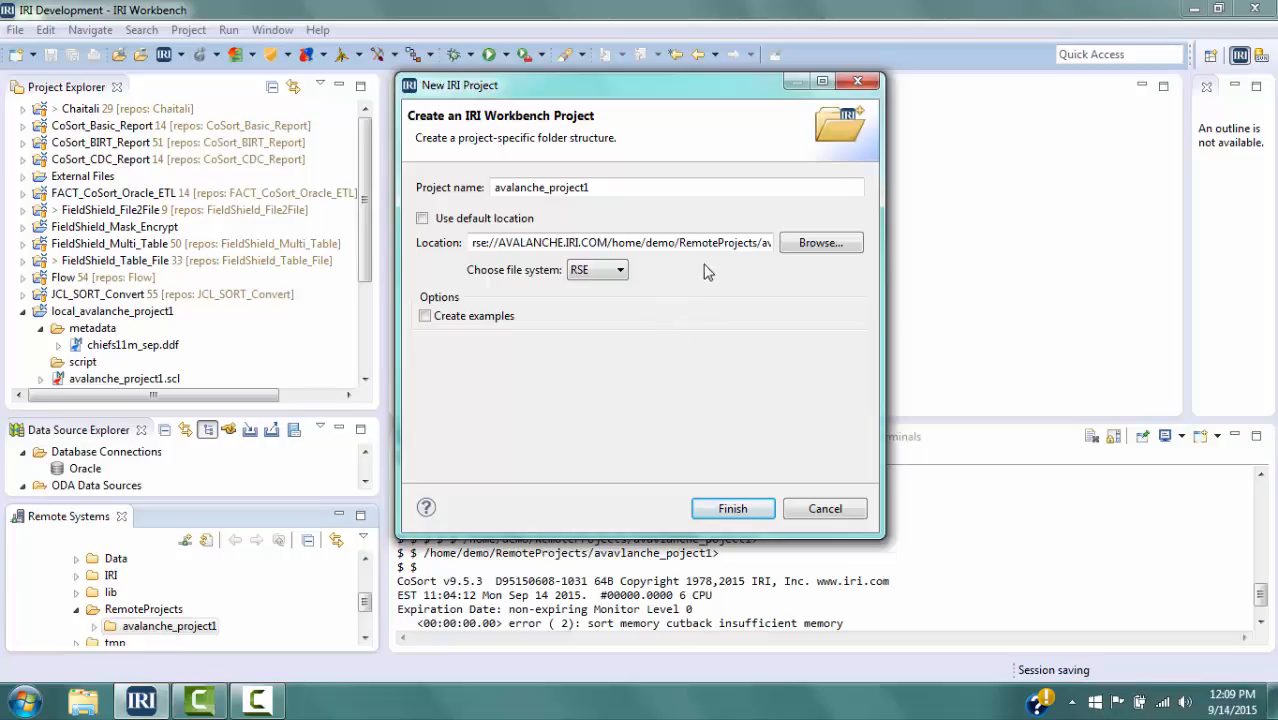
left_click(734, 510)
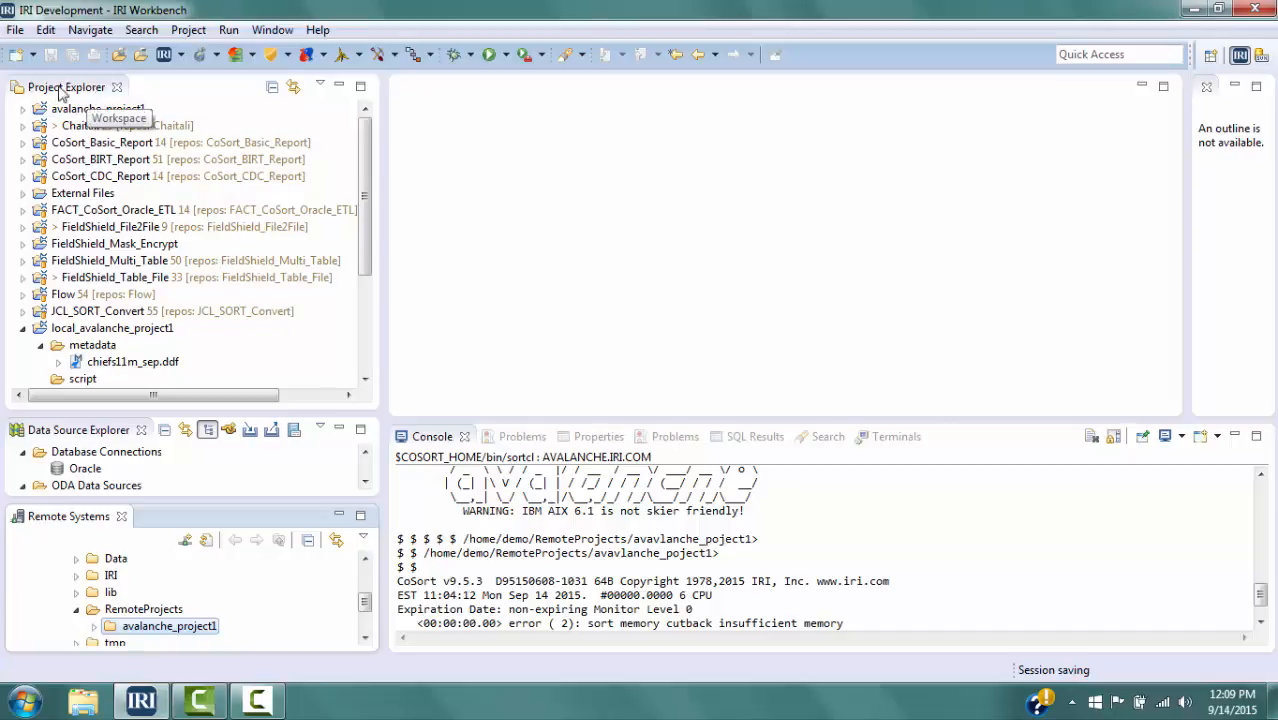
- Expand the new avalanche_project1 project and its matching folder under RemoteProjects, and refresh that remote folder
left_click(24, 111)
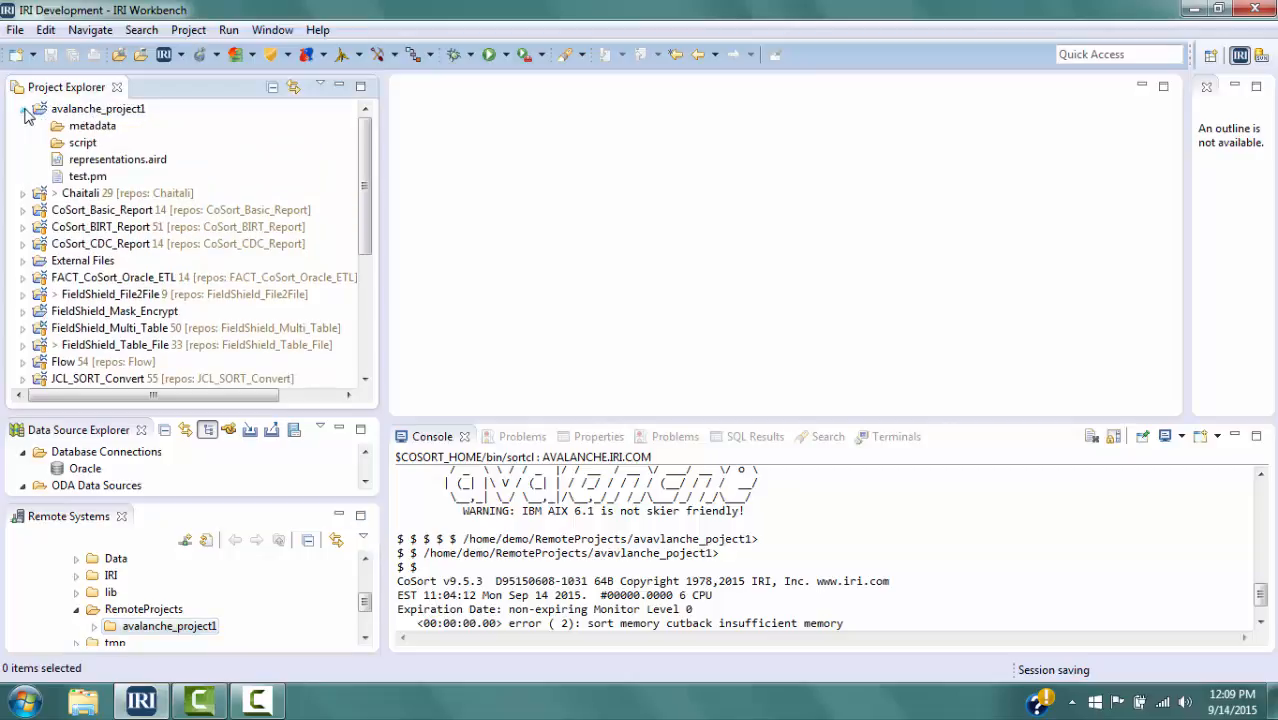
left_click(94, 626)
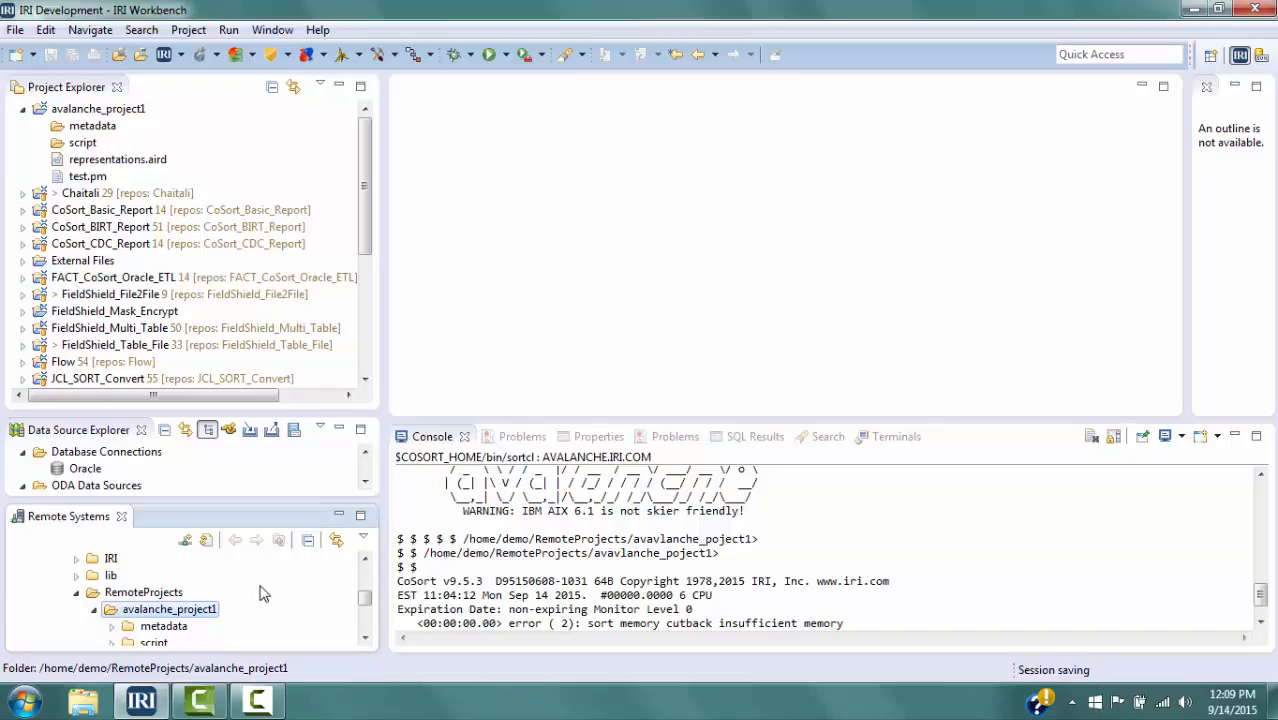
right_click(157, 617)
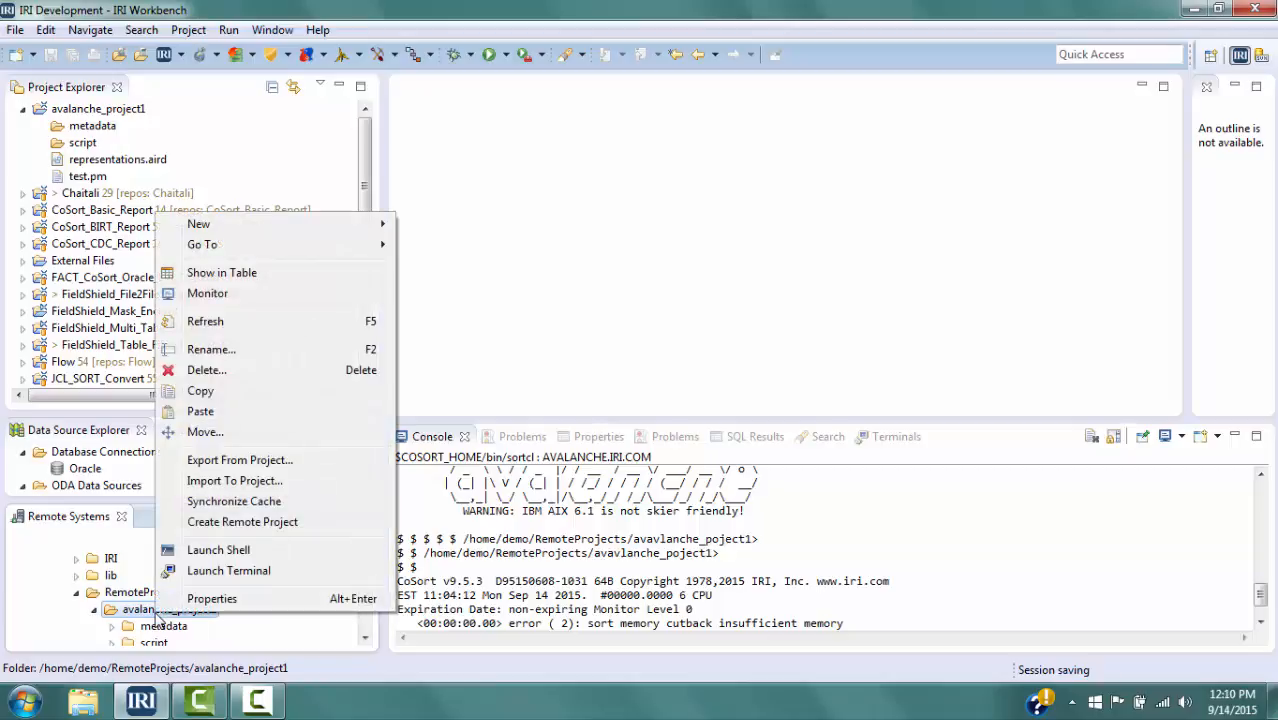
left_click(204, 324)
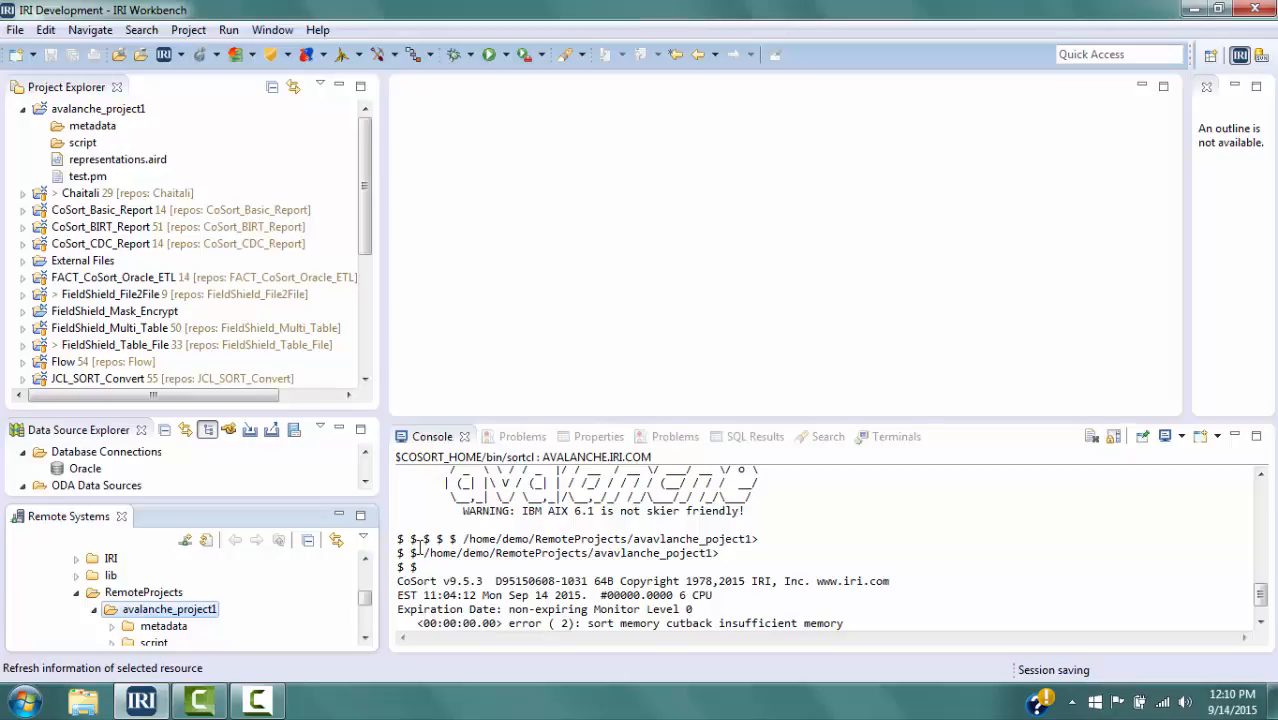
- Copy avalanche_project1.scl from local_avalanche_project1 into the remote avalanche_project1 project
left_click_drag(366, 214, 399, 297)
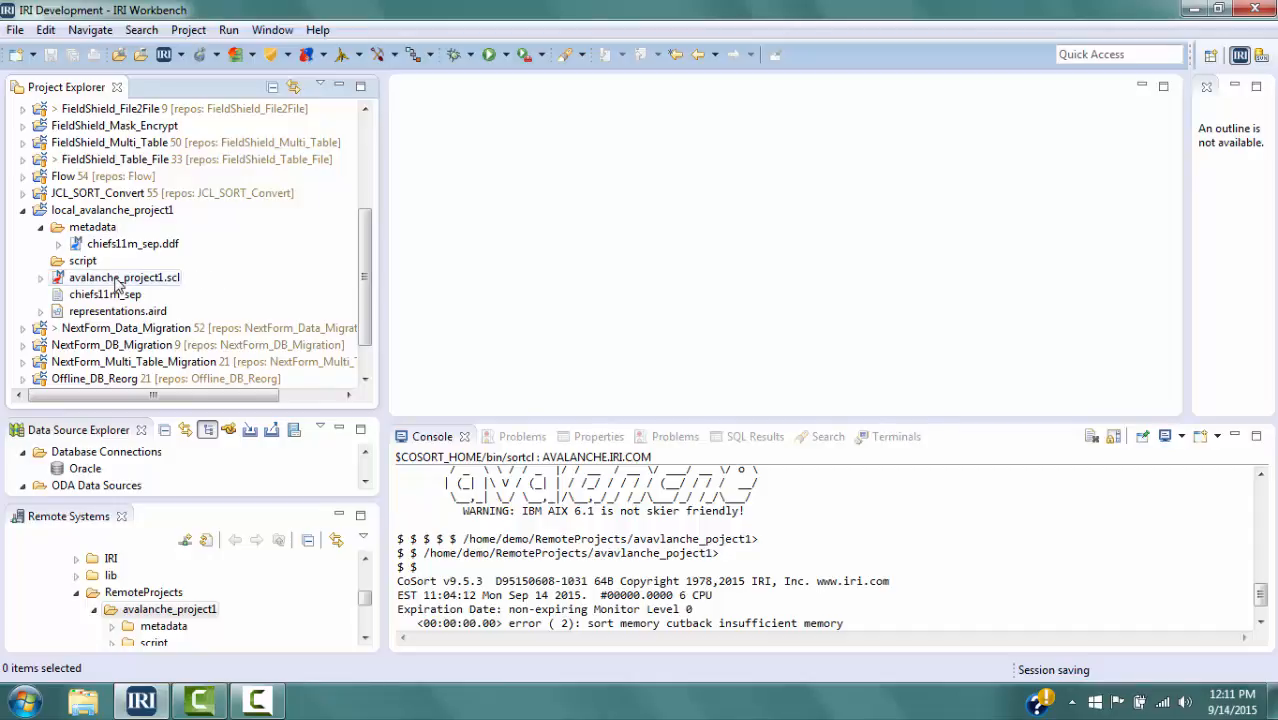
right_click(114, 281)
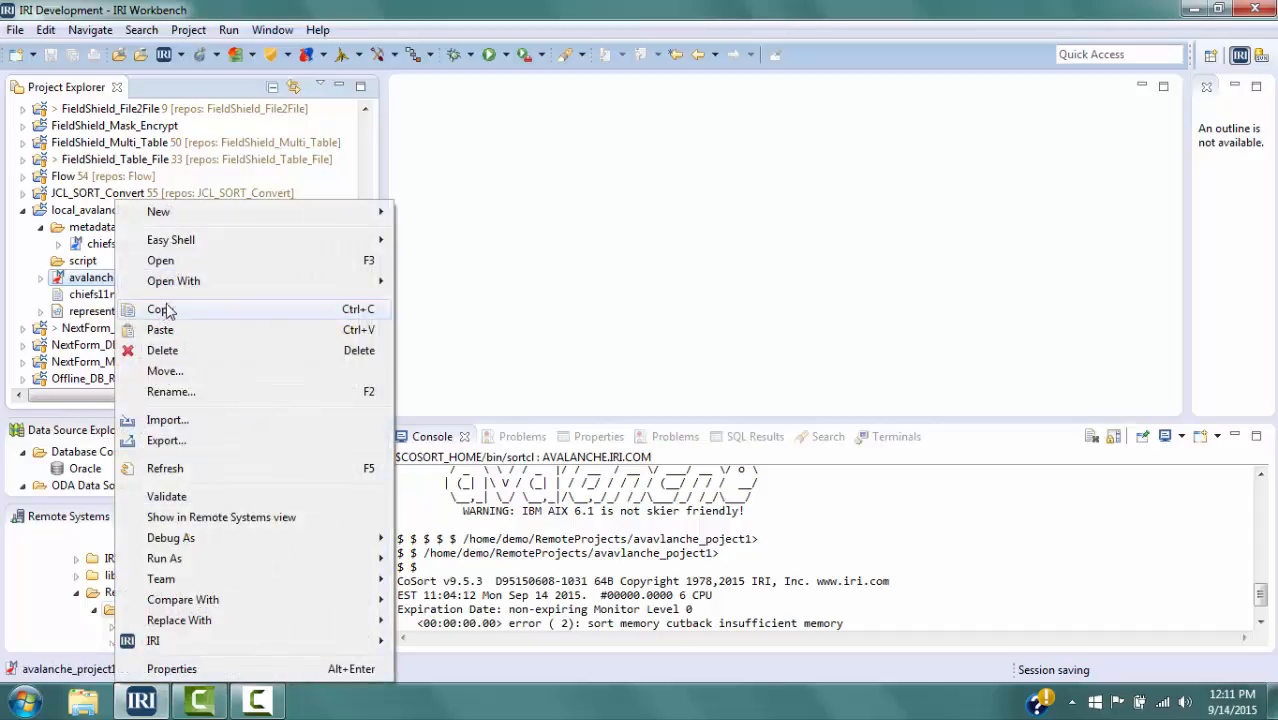
left_click(178, 309)
scroll(328, 128, "up", 4)
left_click(88, 110)
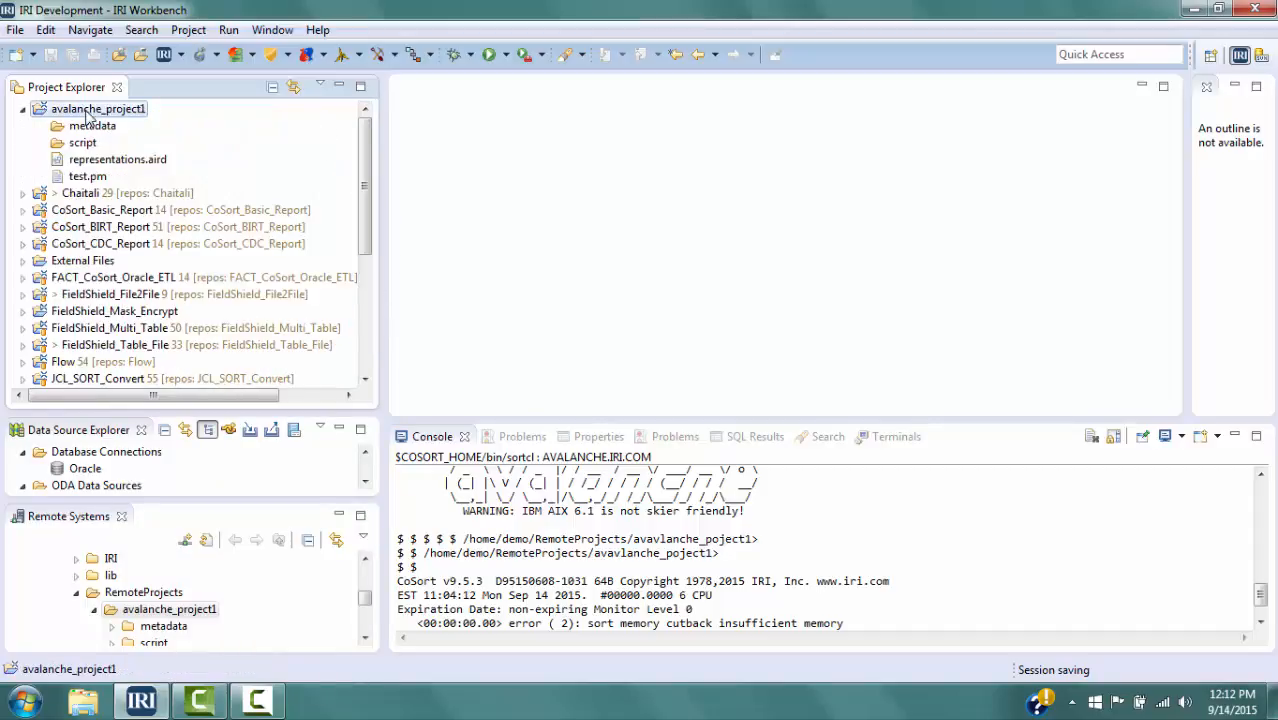
right_click(88, 110)
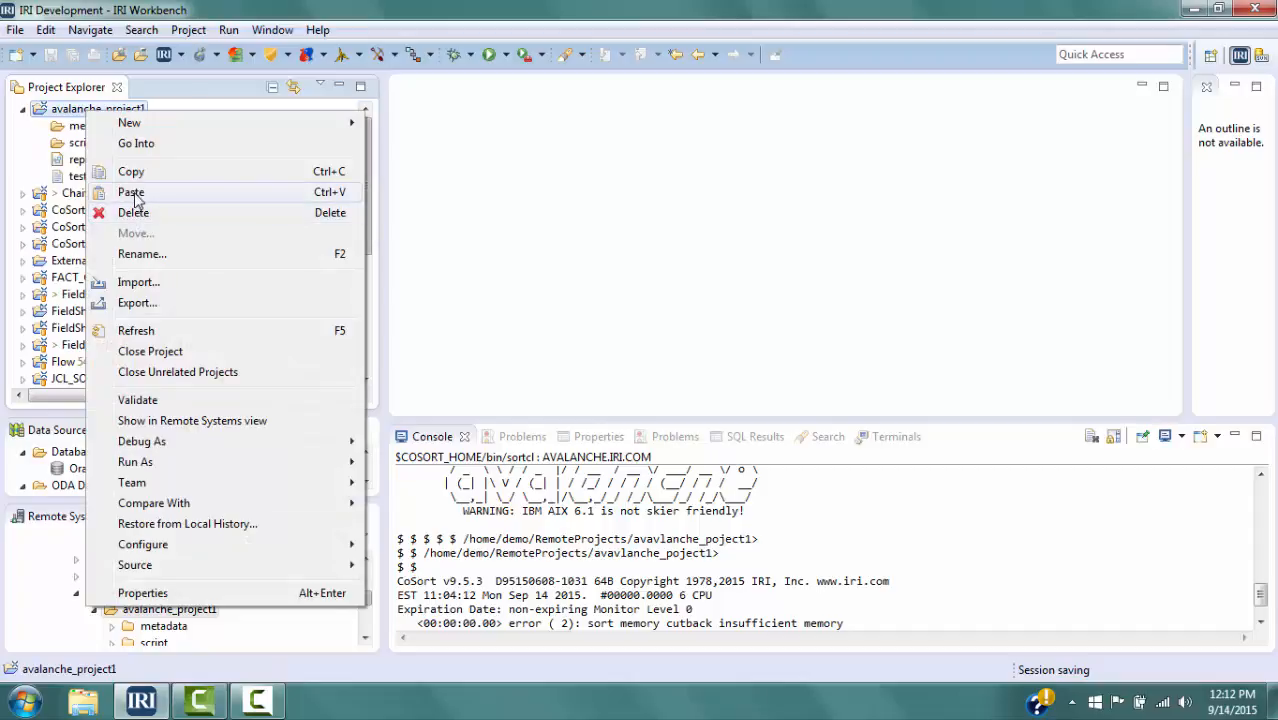
left_click(131, 192)
- Copy the chiefs11m_sep data file from local_avalanche_project1 into the avalanche_project1 project
right_click(122, 316)
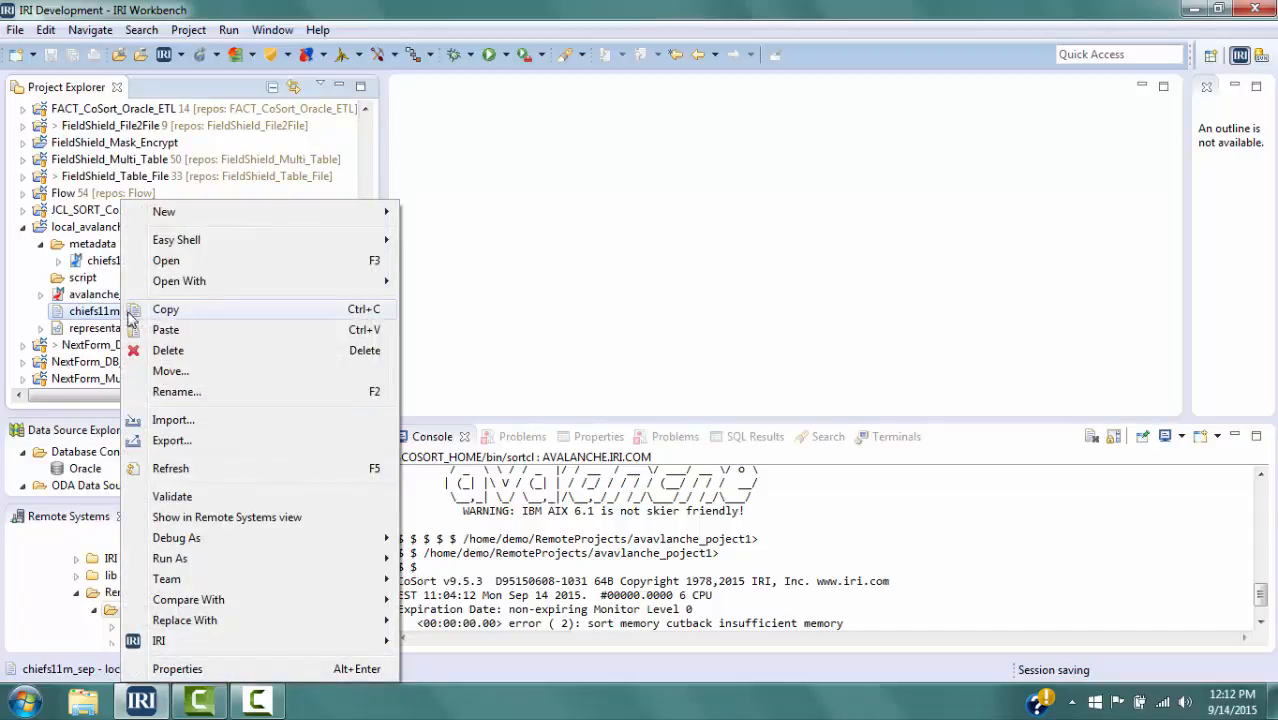
left_click(166, 309)
scroll(118, 112, "up", 4)
right_click(108, 113)
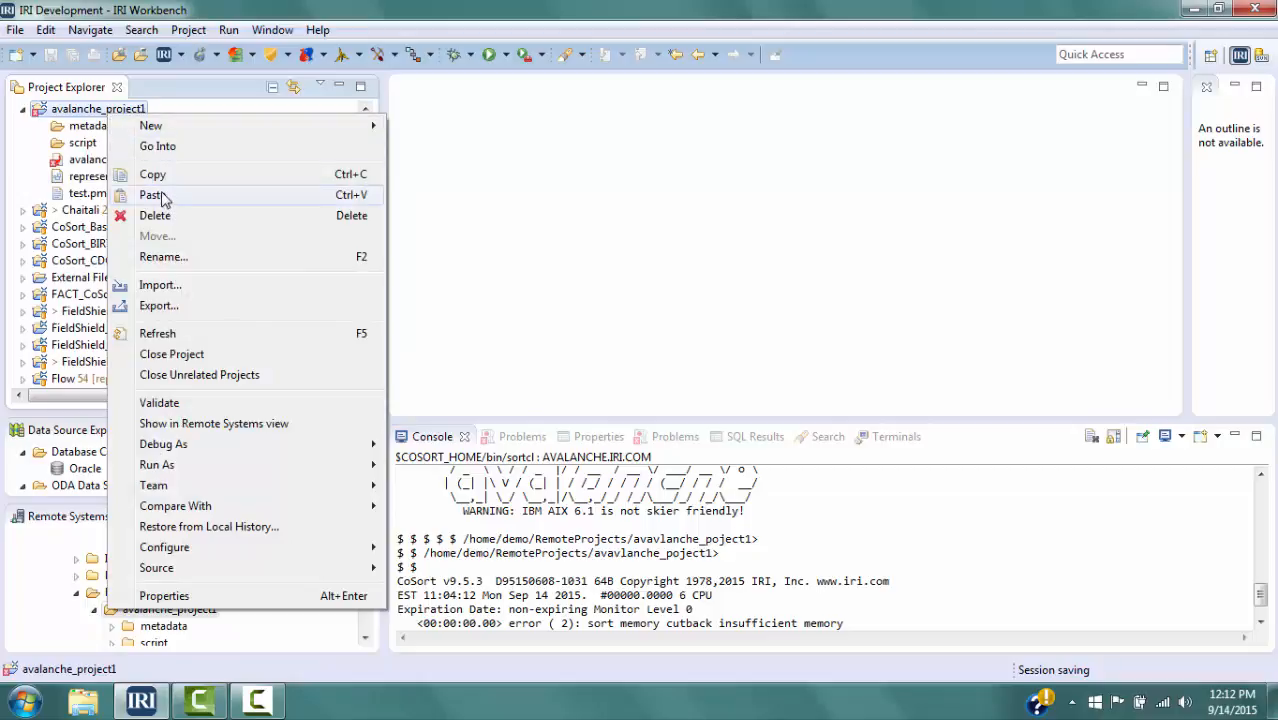
left_click(155, 195)
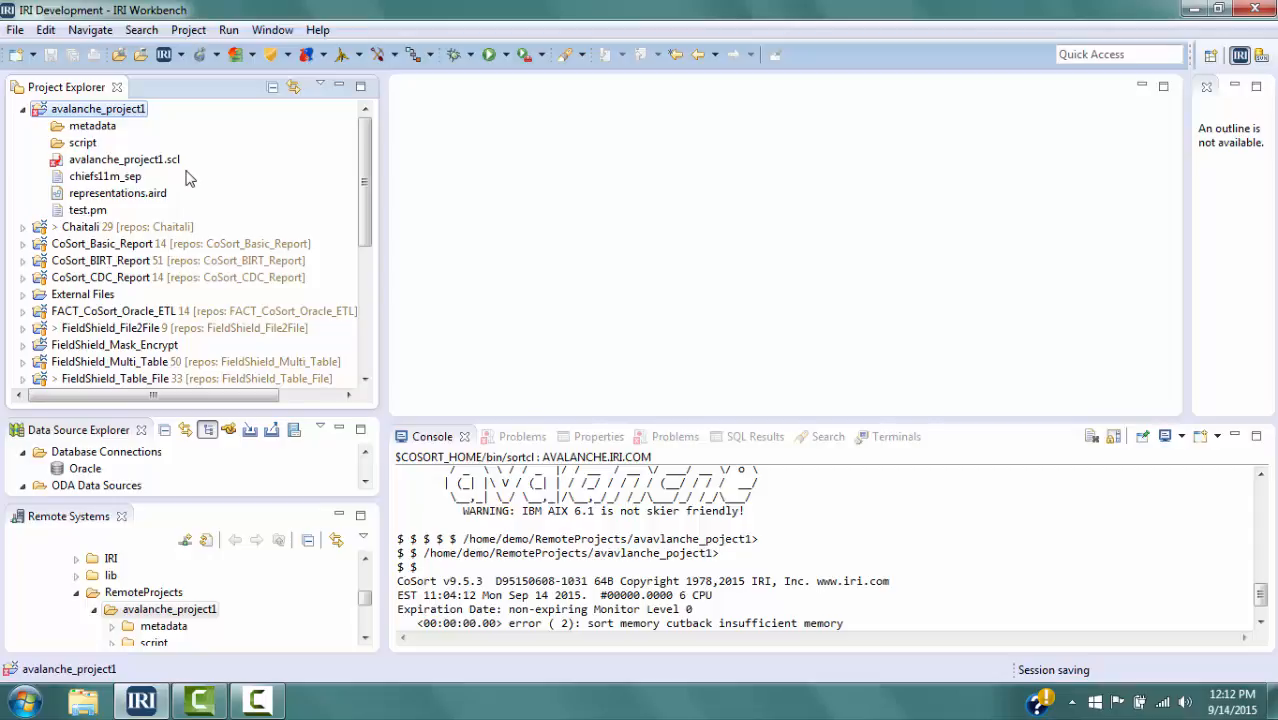
- Copy chiefs11m_sep.ddf from the local project's metadata folder into avalanche_project1's metadata folder and expand that folder
scroll(200, 176, "down", 4)
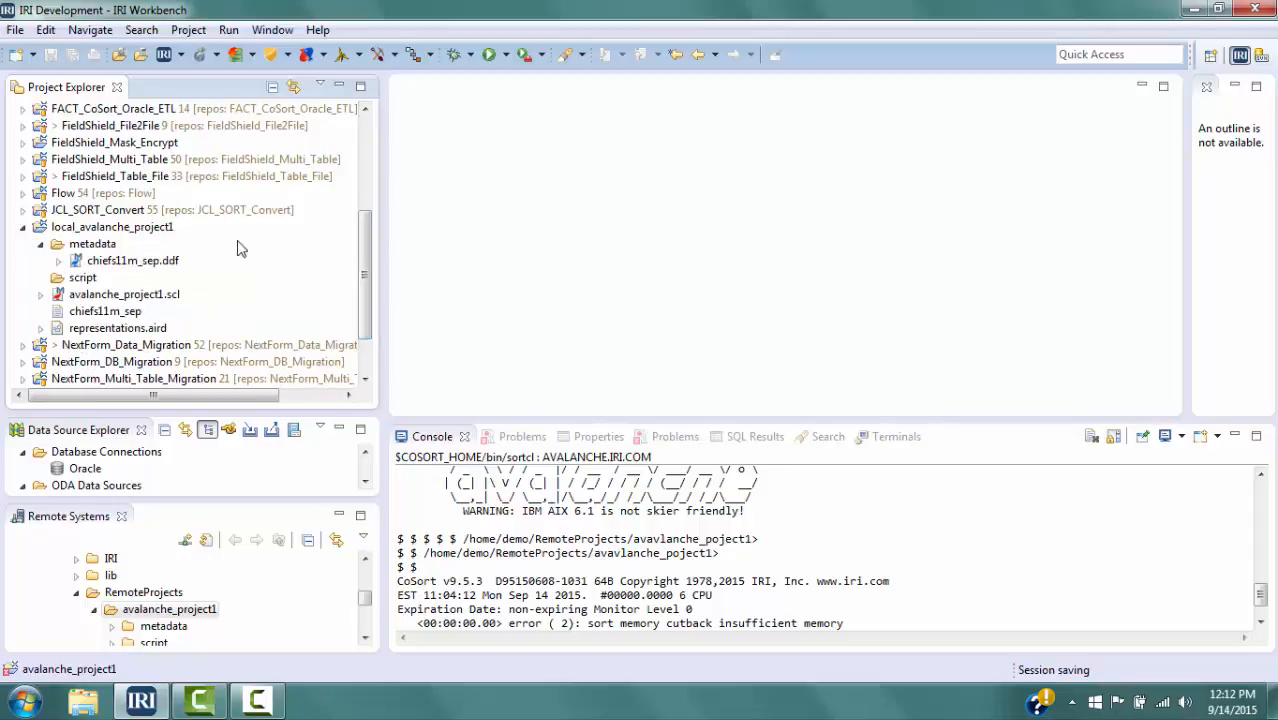
left_click(137, 262)
right_click(137, 262)
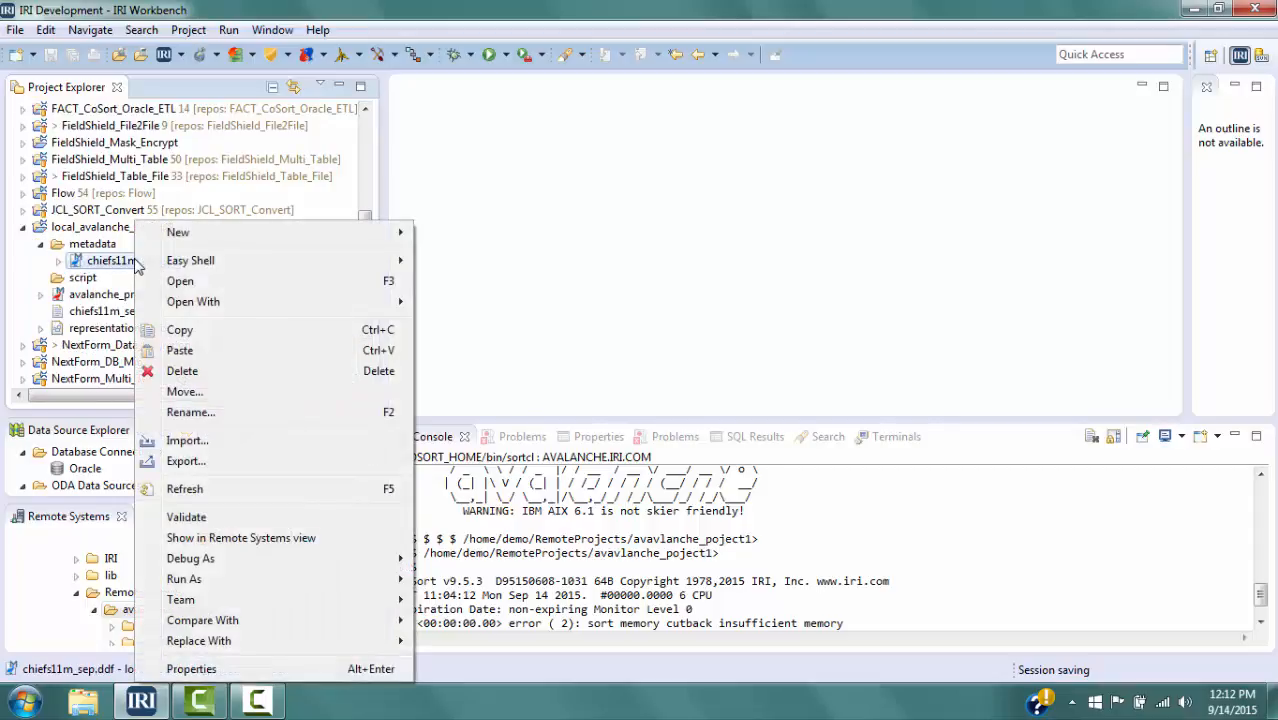
left_click(183, 331)
scroll(251, 250, "up", 4)
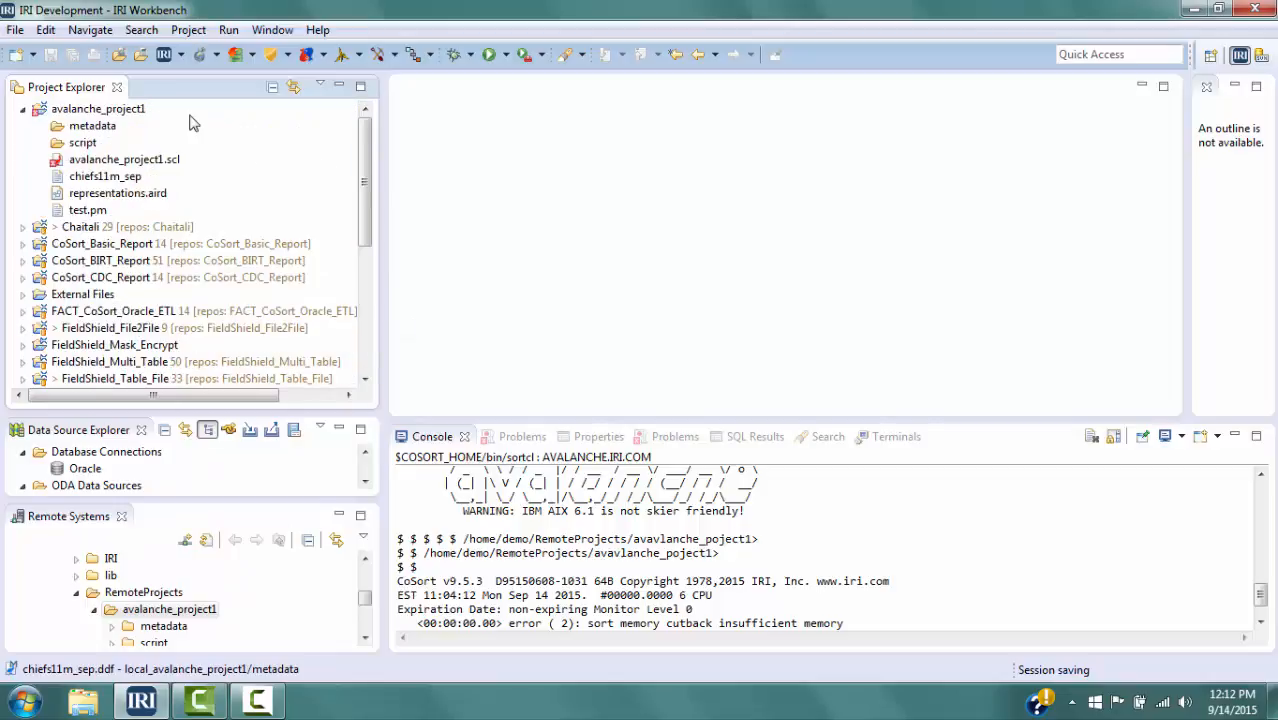
left_click(92, 126)
right_click(113, 133)
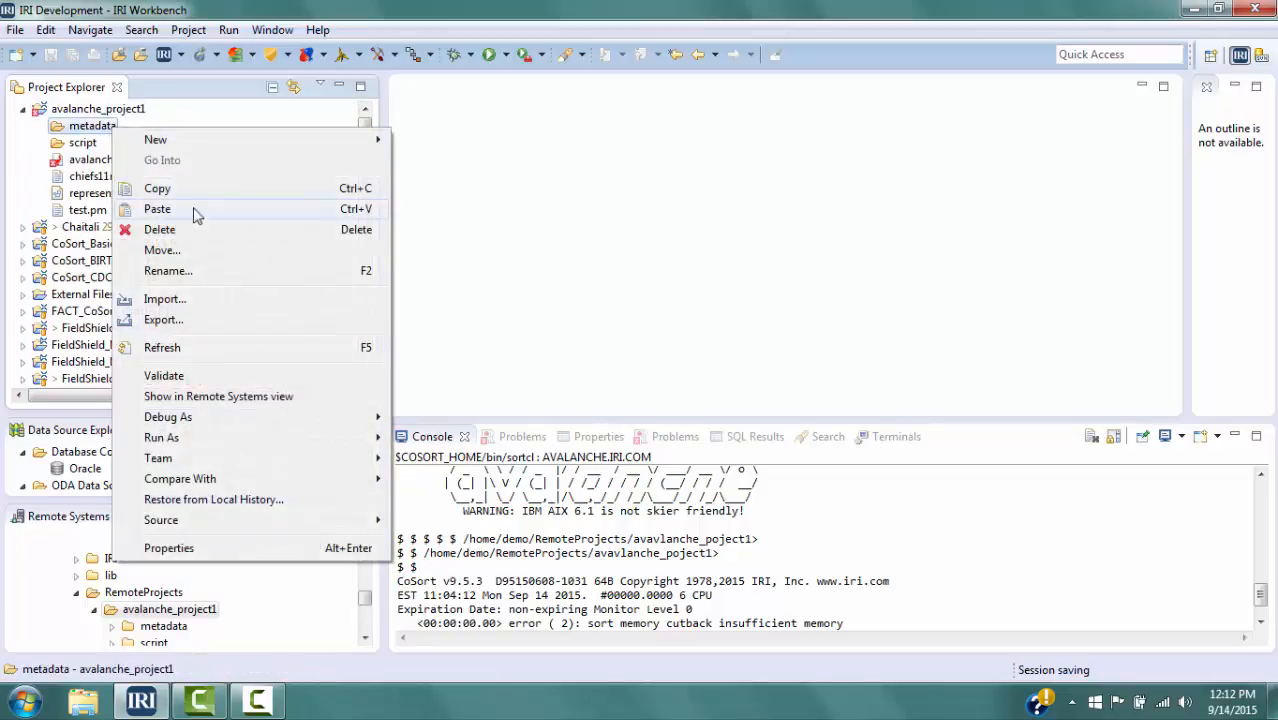
left_click(163, 212)
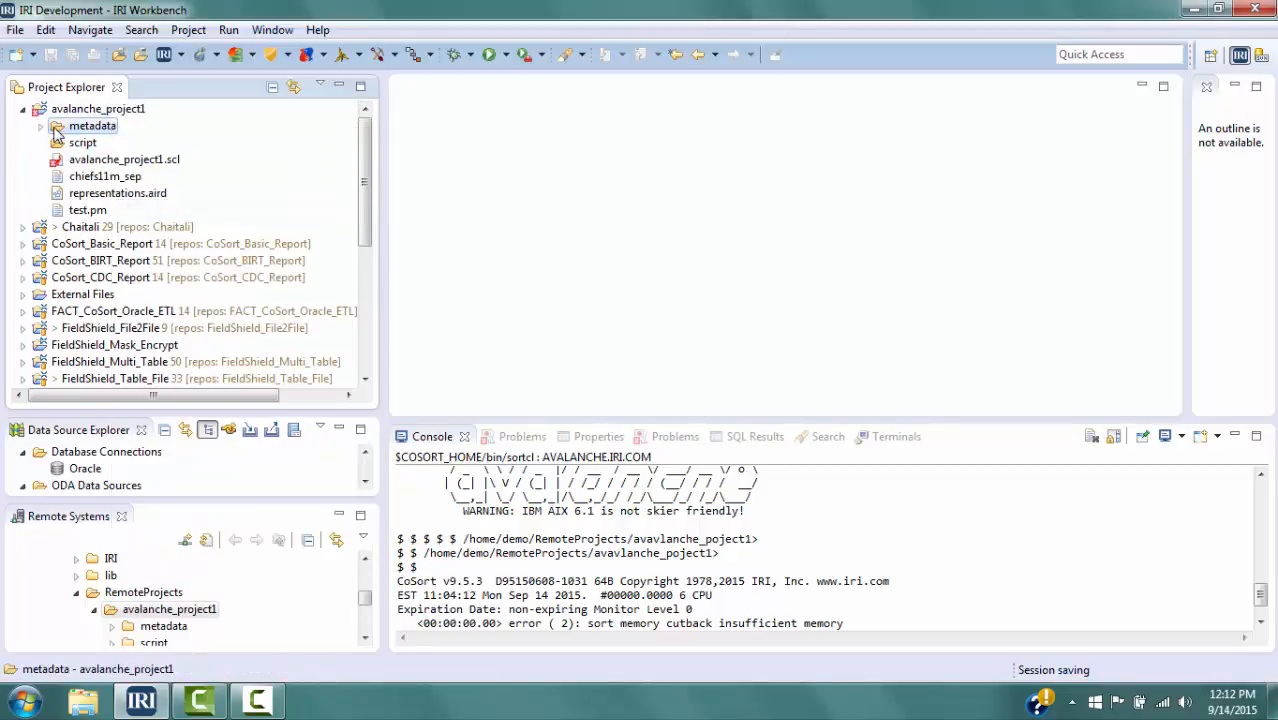
left_click(41, 127)
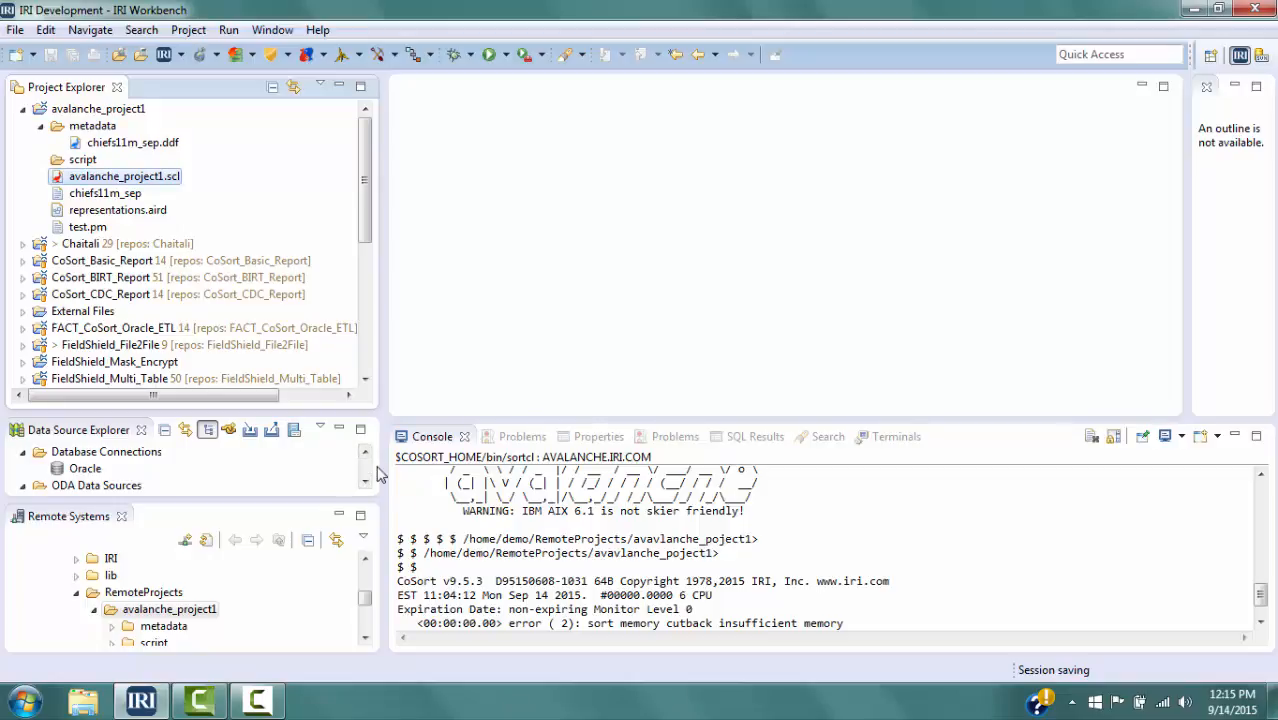
- Open avalanche_project1.scl, chiefs11m_sep and chiefs11m_sep.ddf from the avalanche_project1 project for editing
double_click(124, 176)
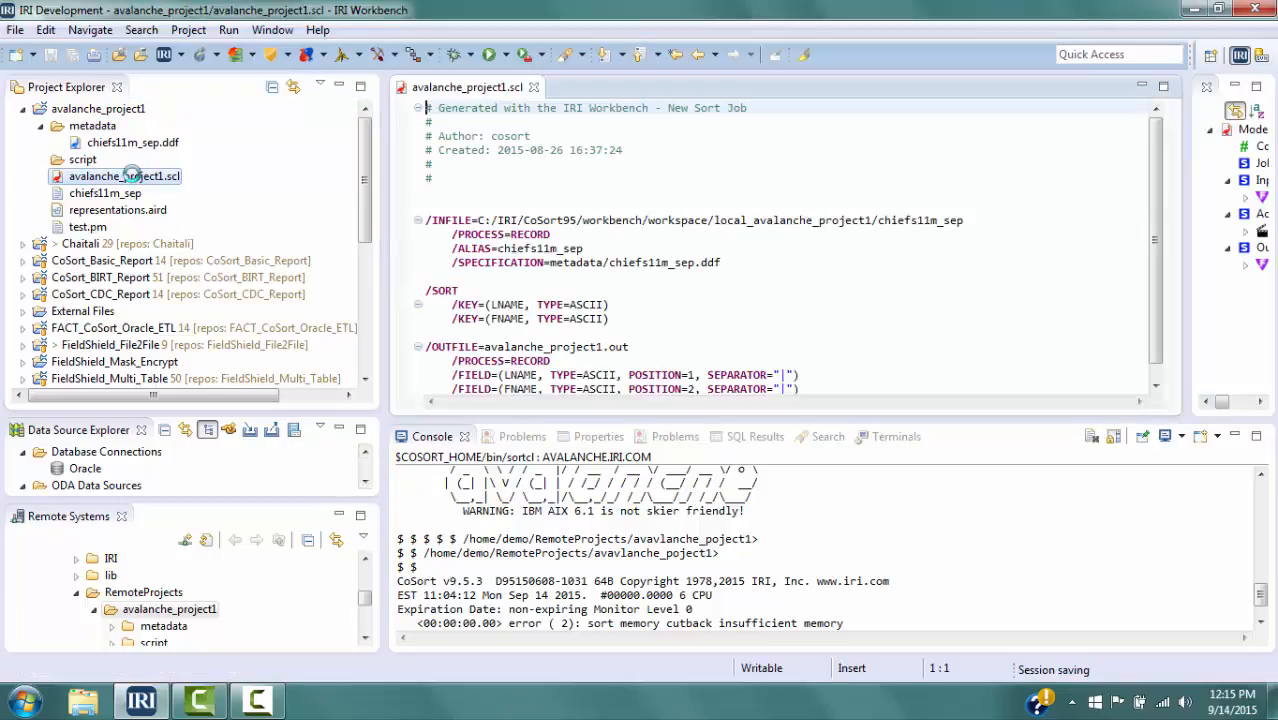
double_click(126, 193)
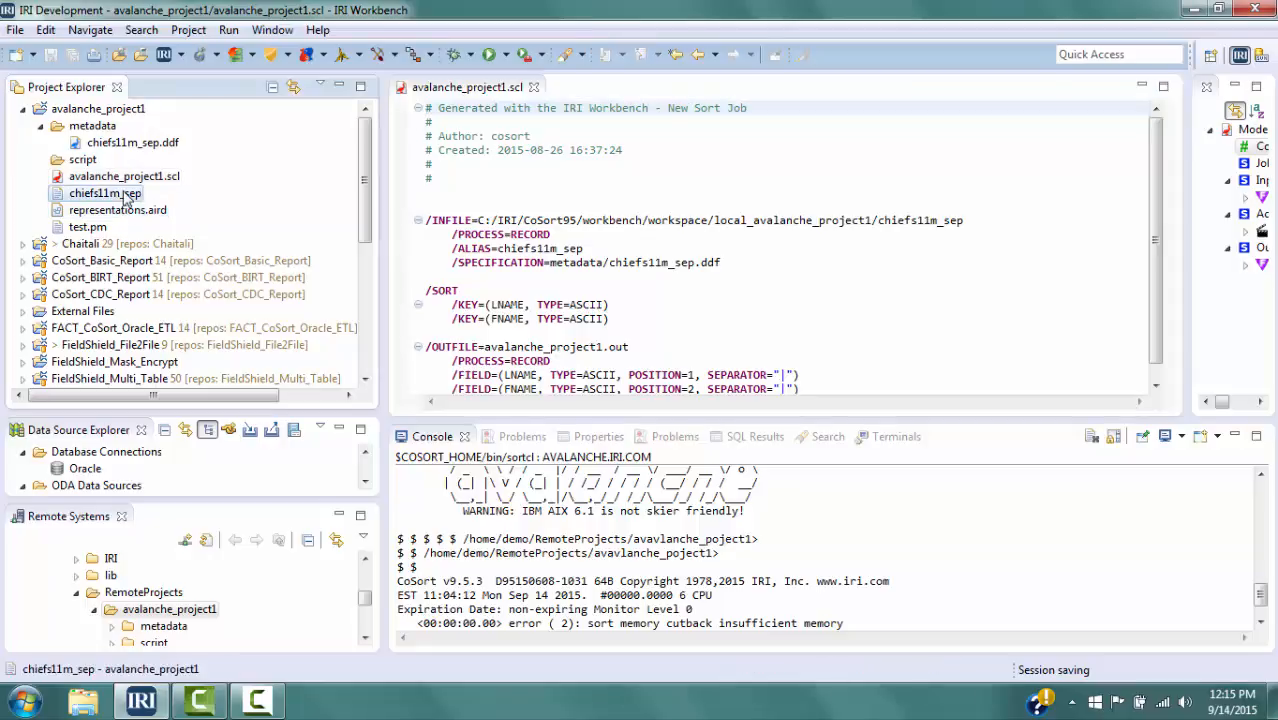
double_click(128, 142)
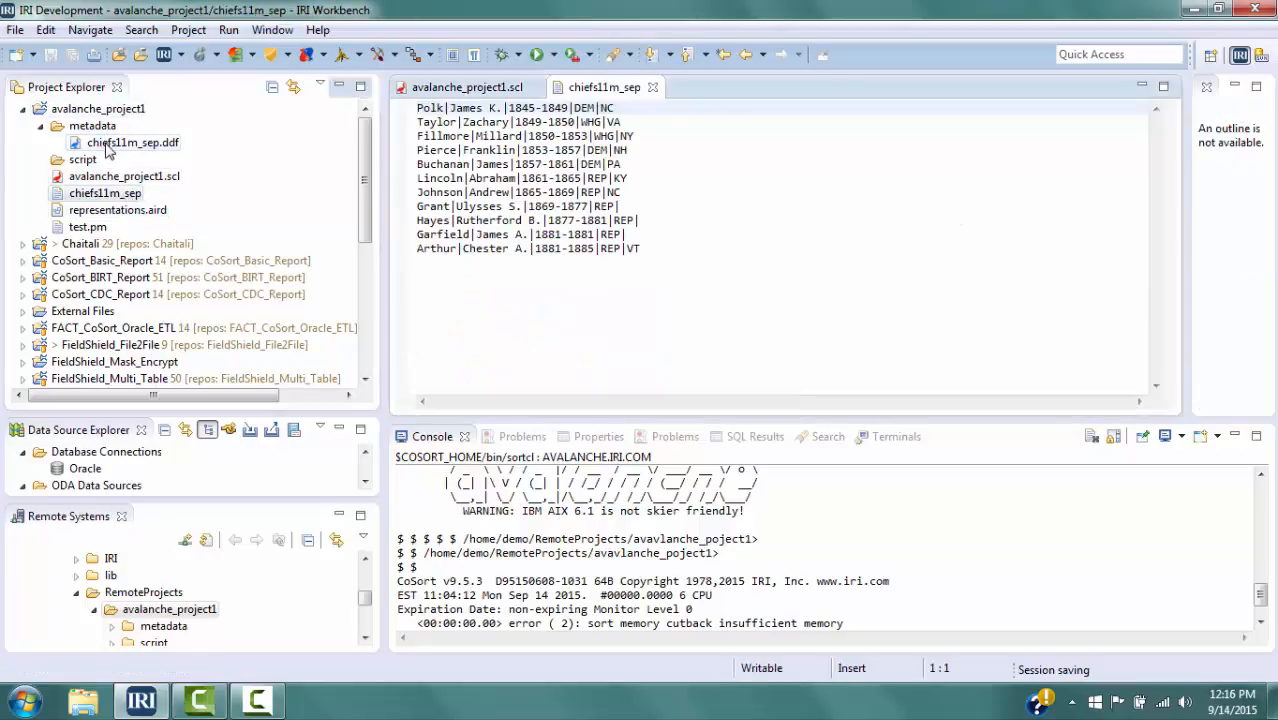
- Remove the local Windows path from the /INFILE line in avalanche_project1.scl, leaving only chiefs11m_sep, and save the script
left_click(503, 92)
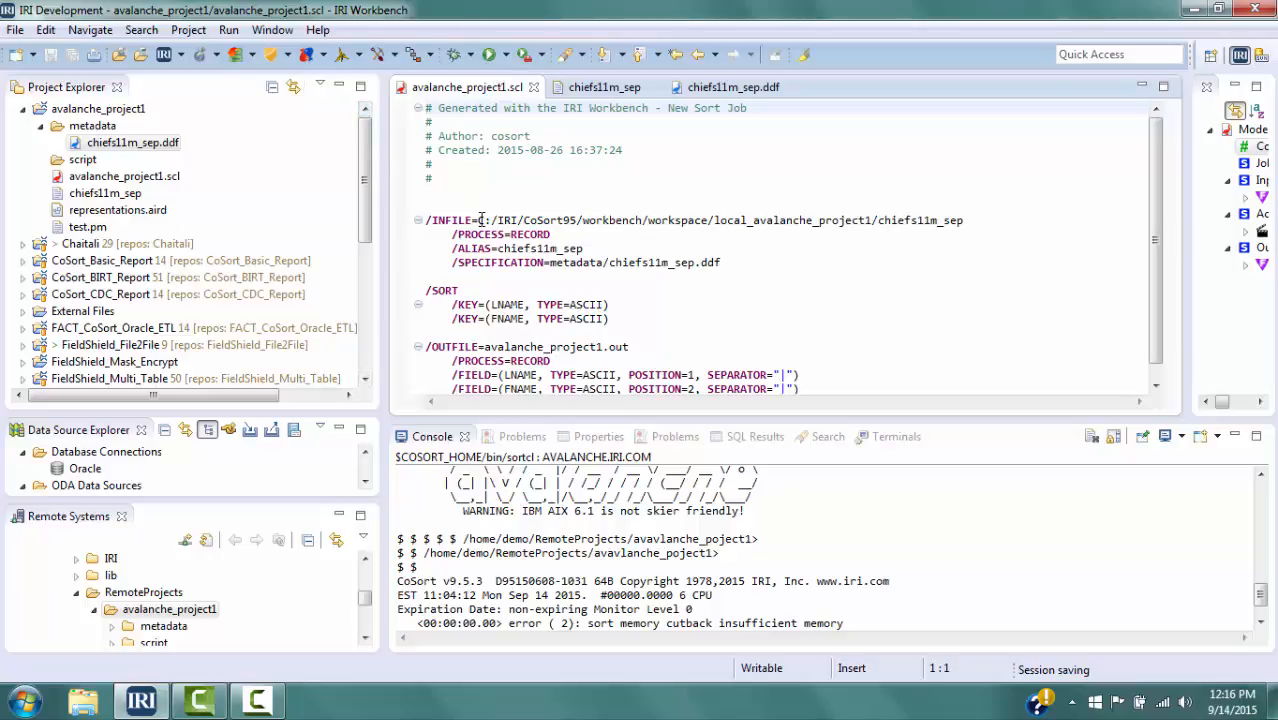
left_click_drag(478, 220, 878, 220)
key("Delete")
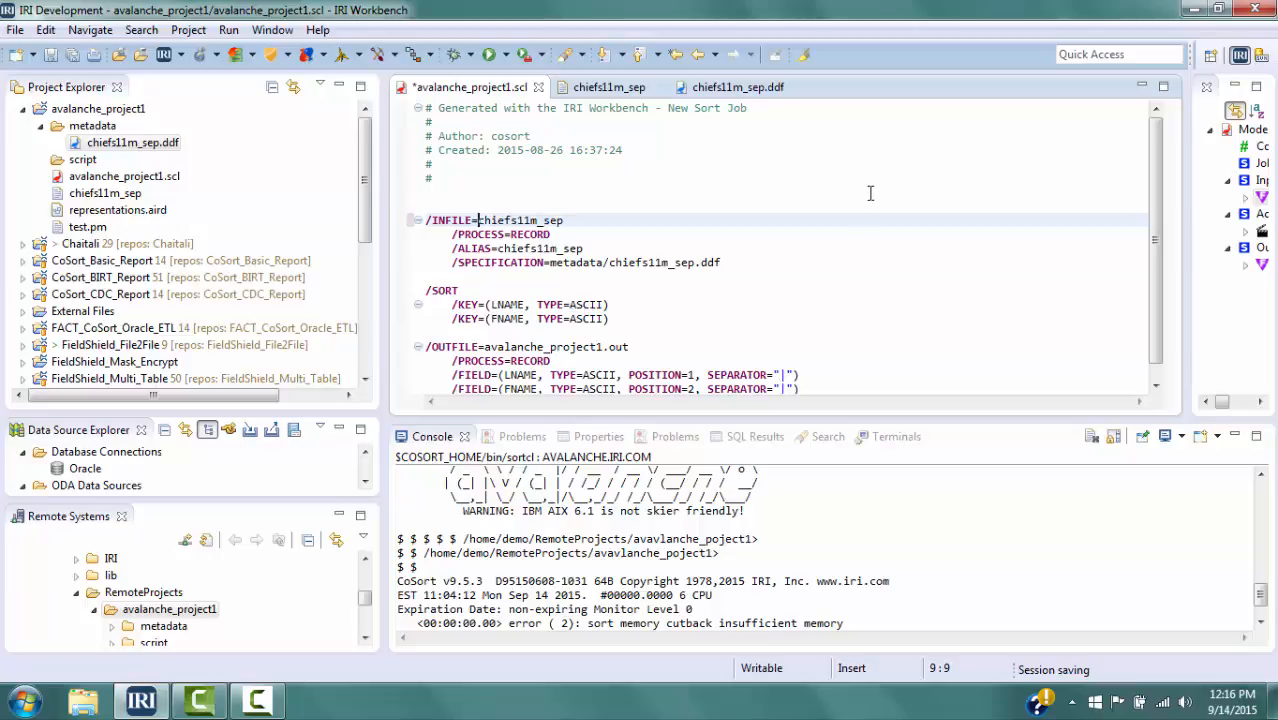
right_click(526, 270)
left_click(570, 226)
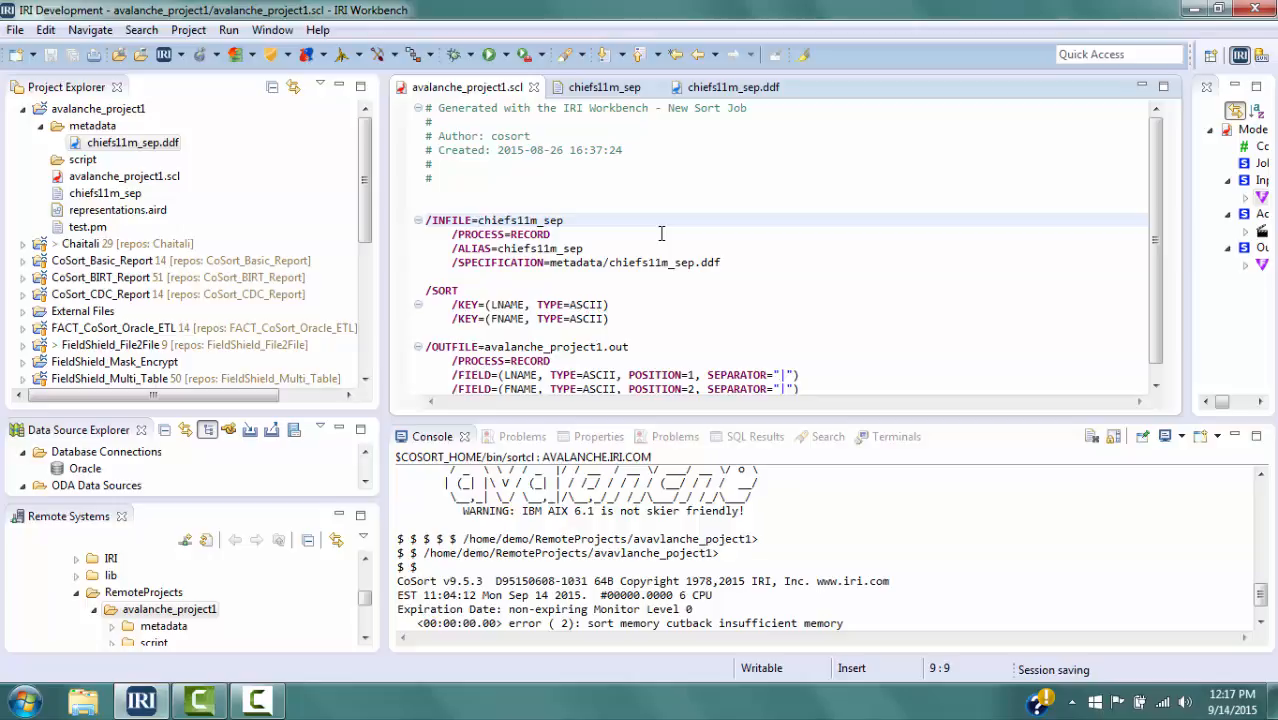
- Create an IRI Launcher run configuration named AvalancheSort_P1 for avalanche_project1
left_click(116, 112)
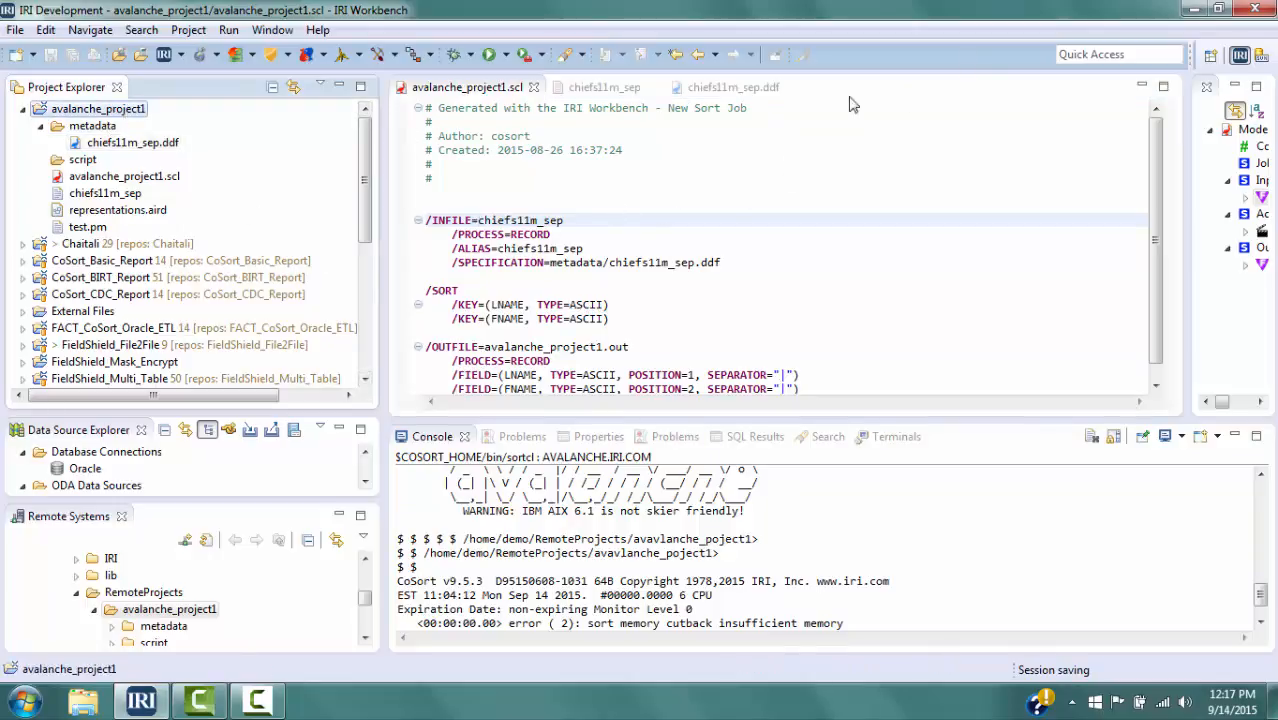
right_click(570, 274)
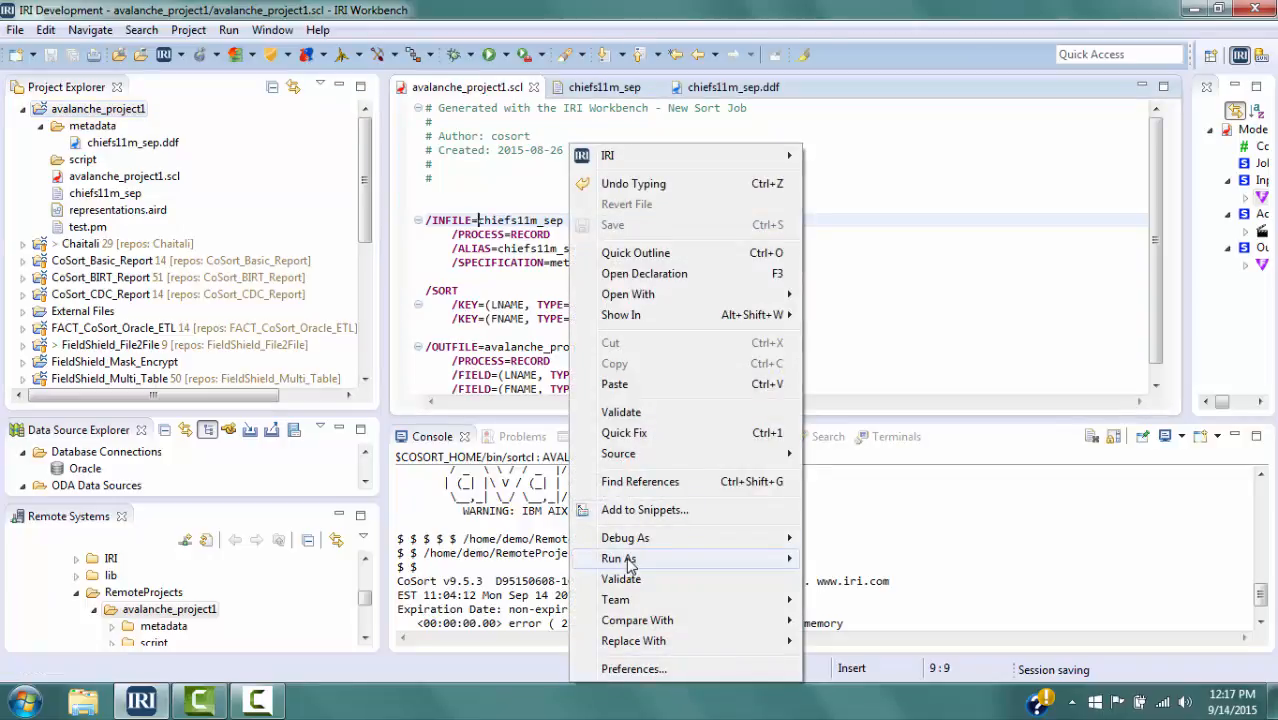
mouse_move(630, 562)
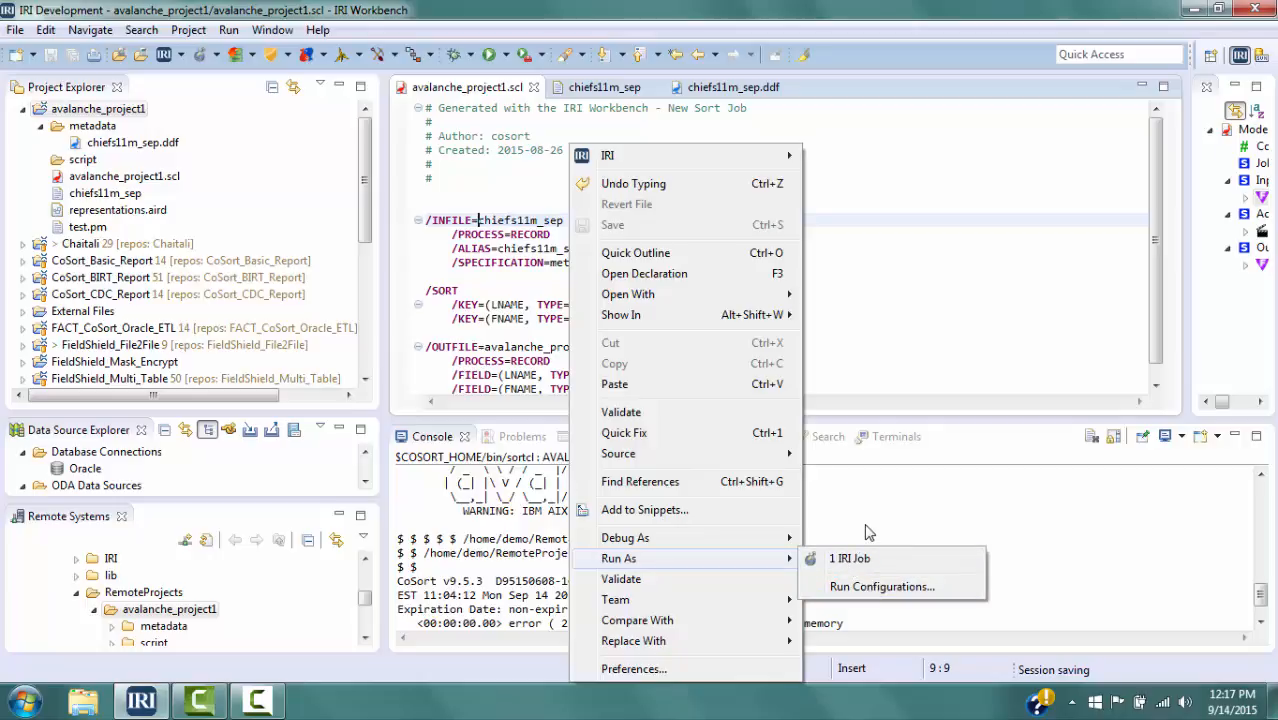
left_click(891, 588)
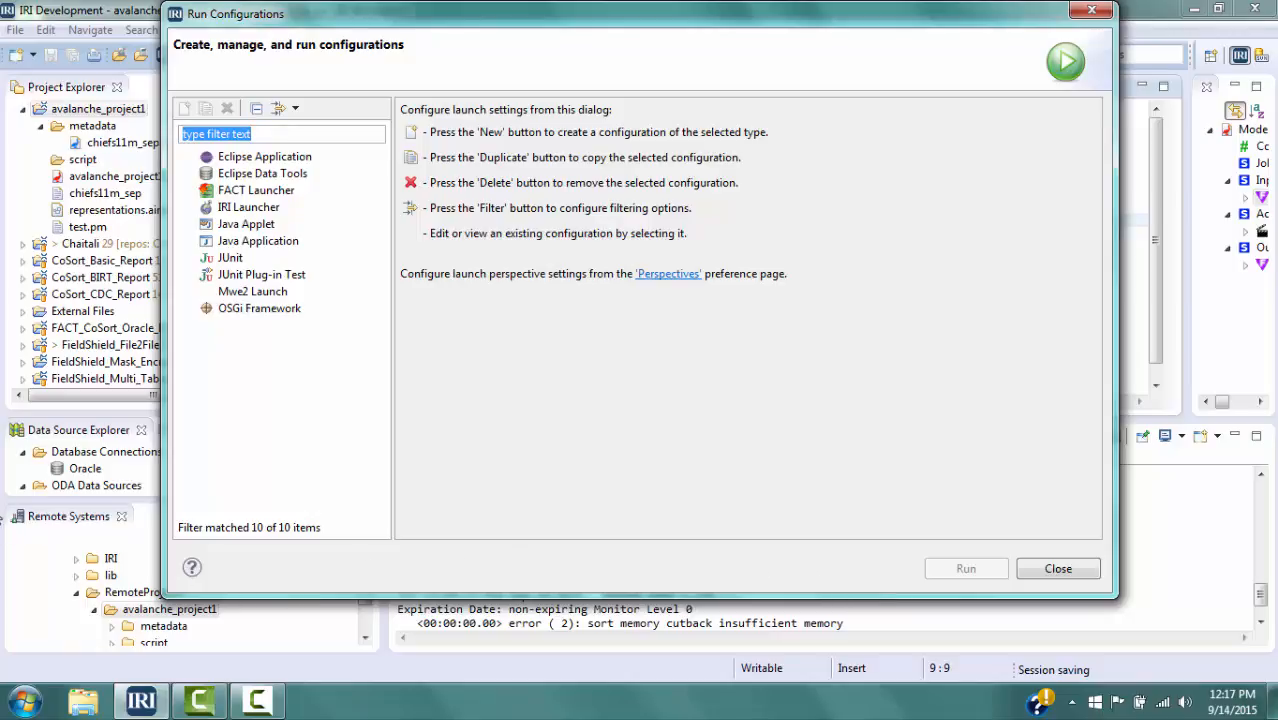
right_click(252, 207)
left_click(295, 214)
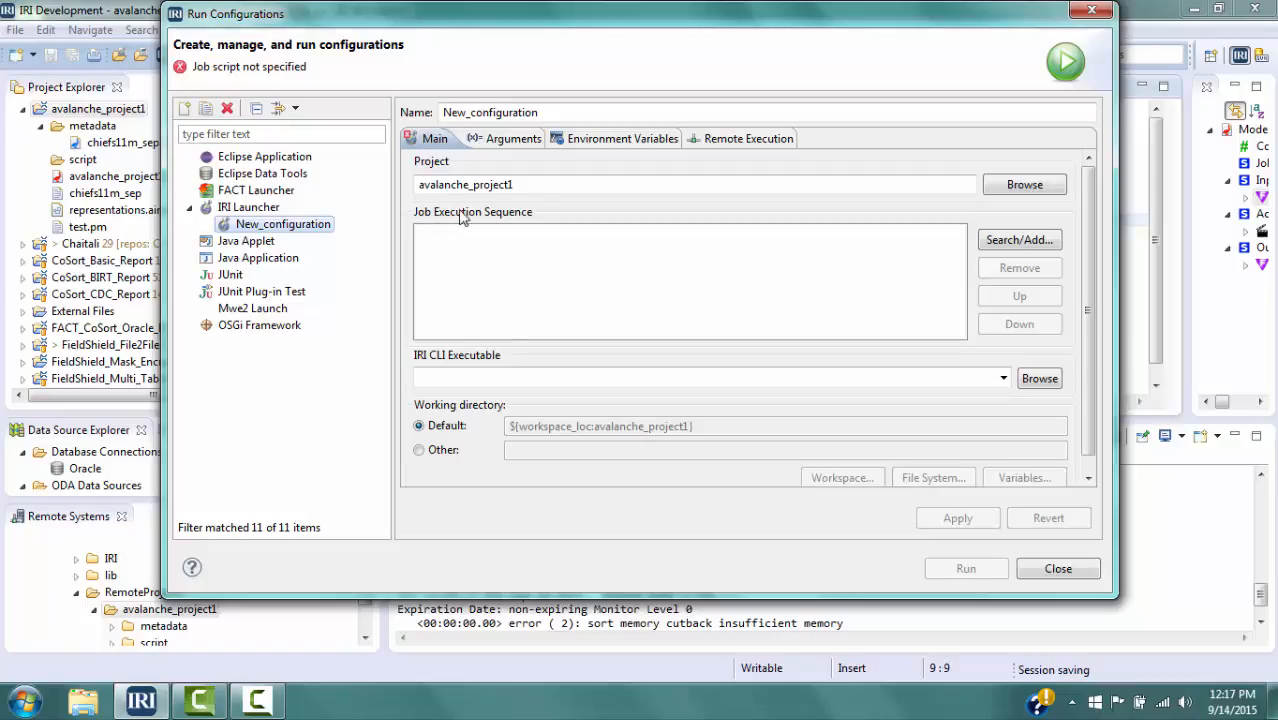
left_click(503, 112)
double_click(503, 112)
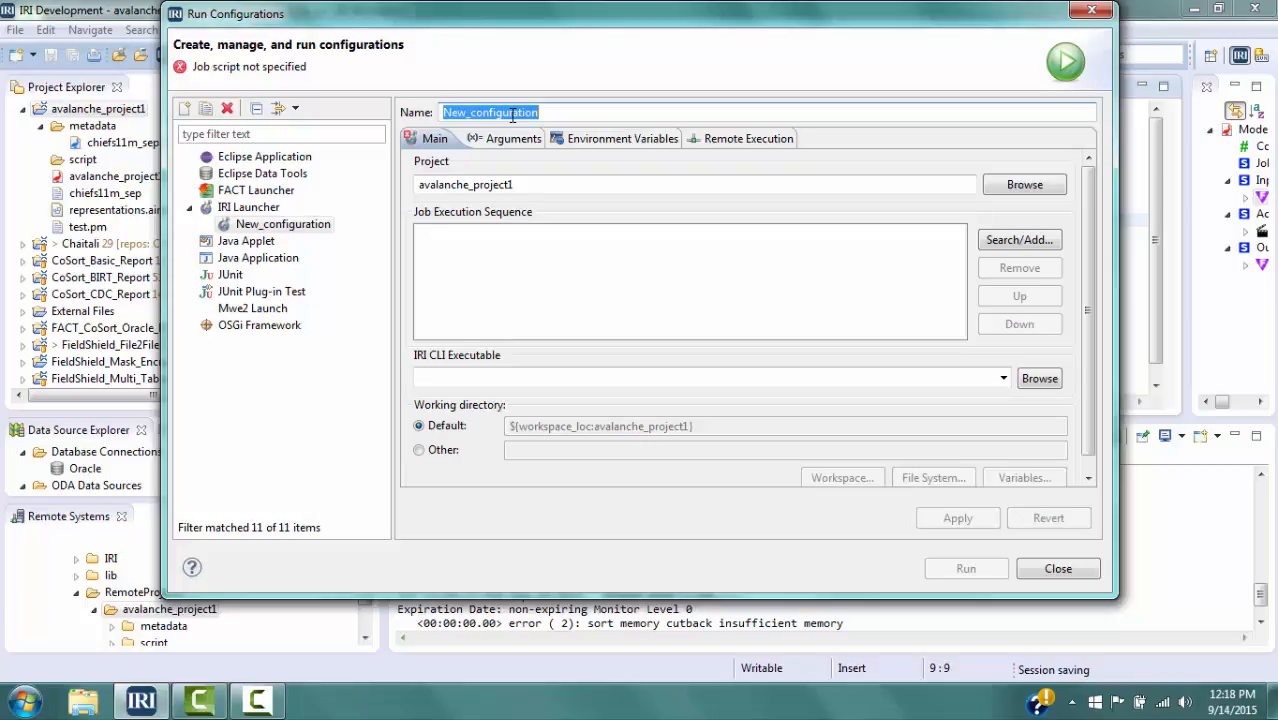
type("AvalancheSort_P1")
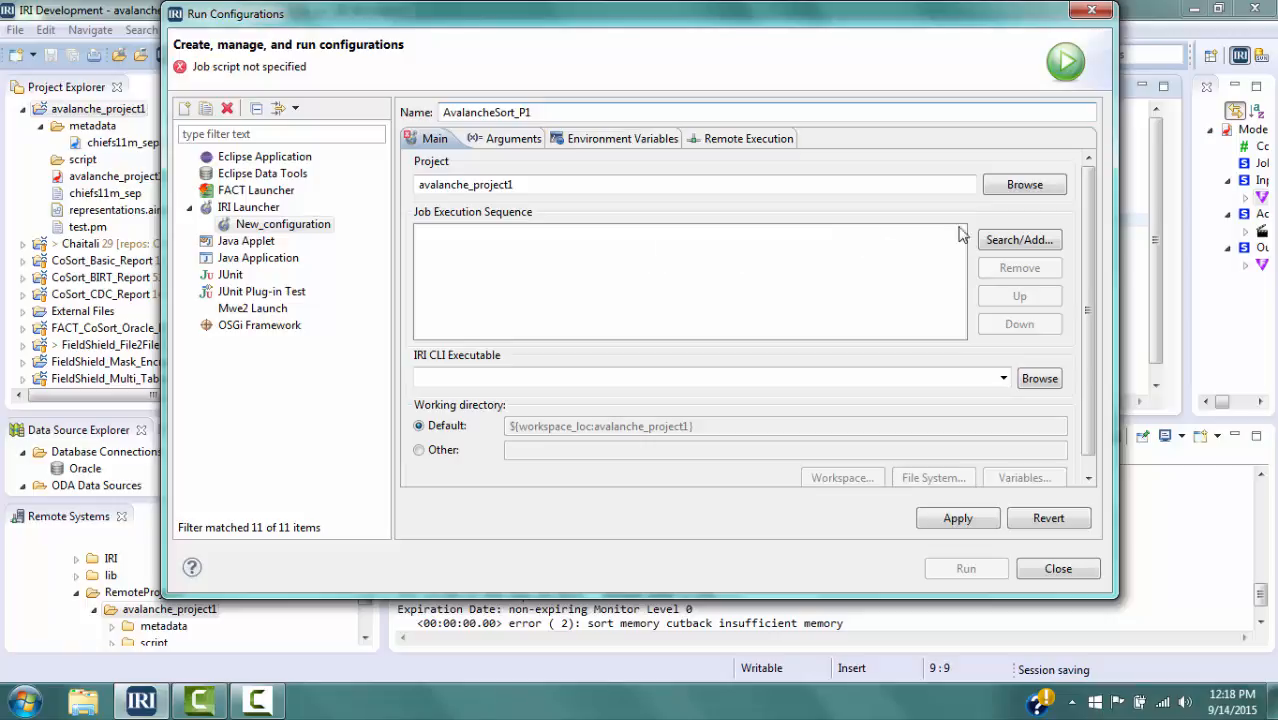
- Add avalanche_project1.scl to the configuration's job execution sequence
left_click(1017, 241)
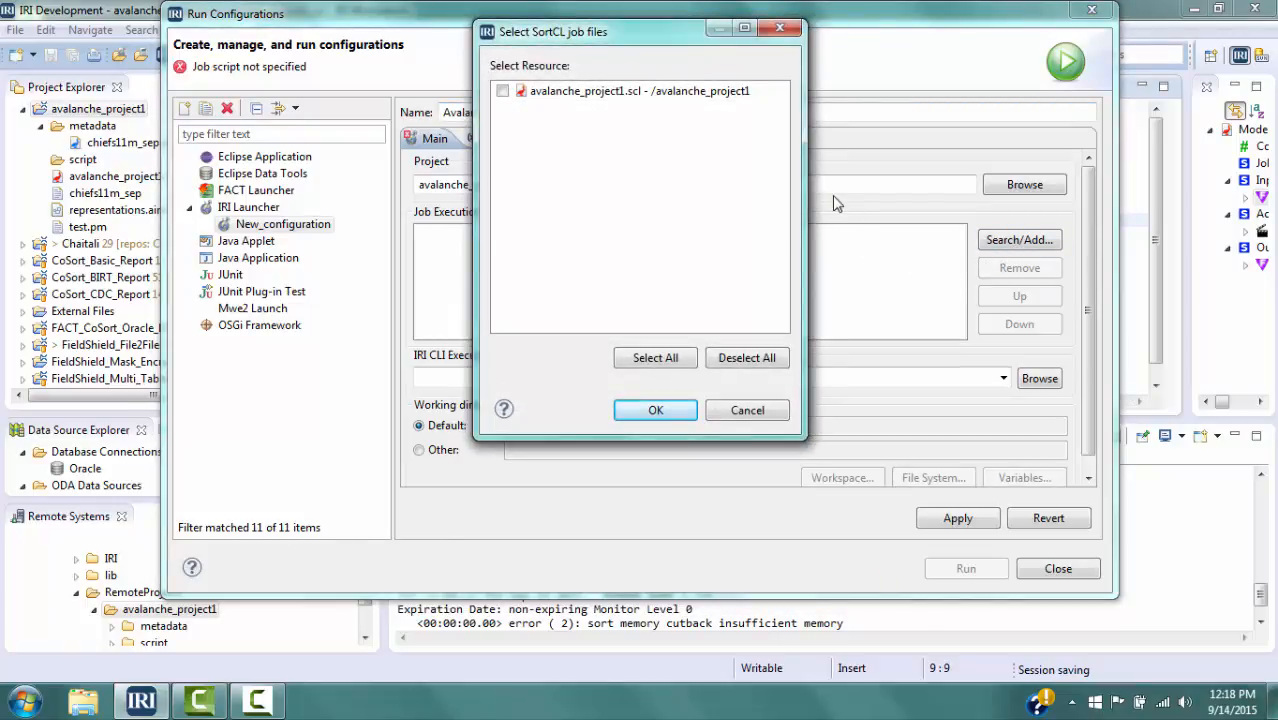
left_click(502, 91)
left_click(656, 411)
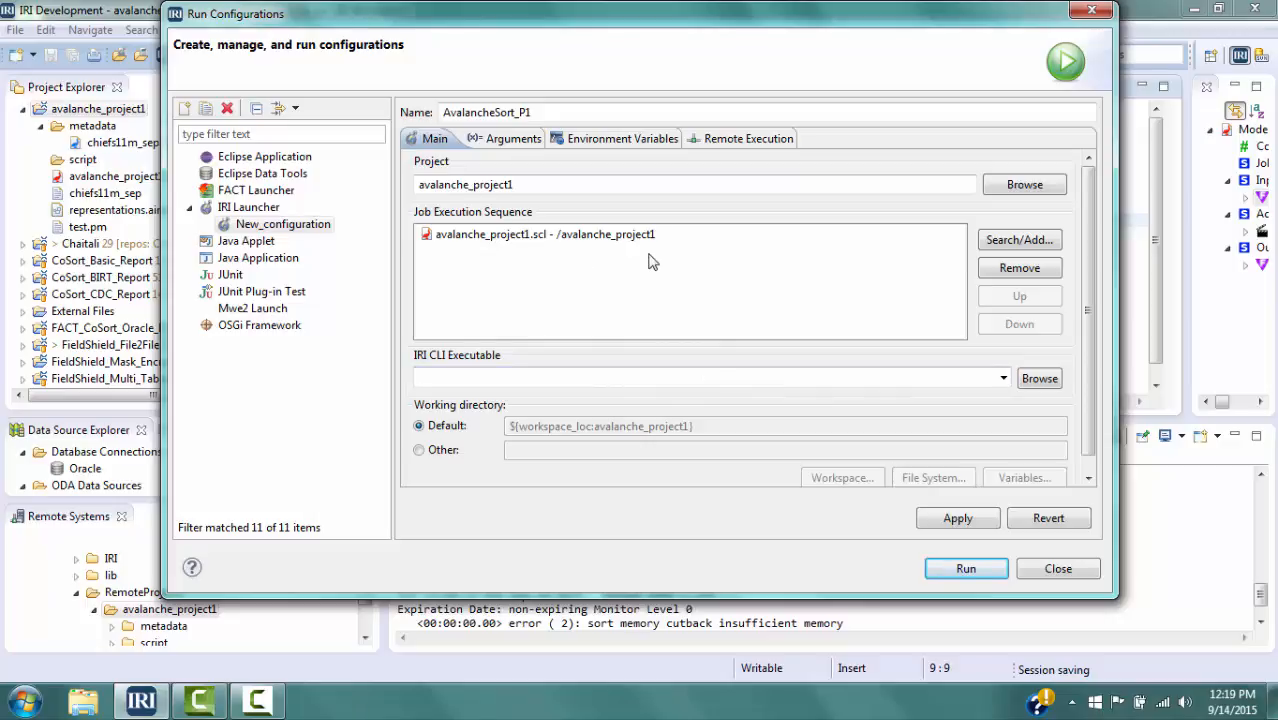
- Enable remote execution and set its working directory to My Home/RemoteProjects/avalanche_project1 on the avalanche connection
left_click(745, 140)
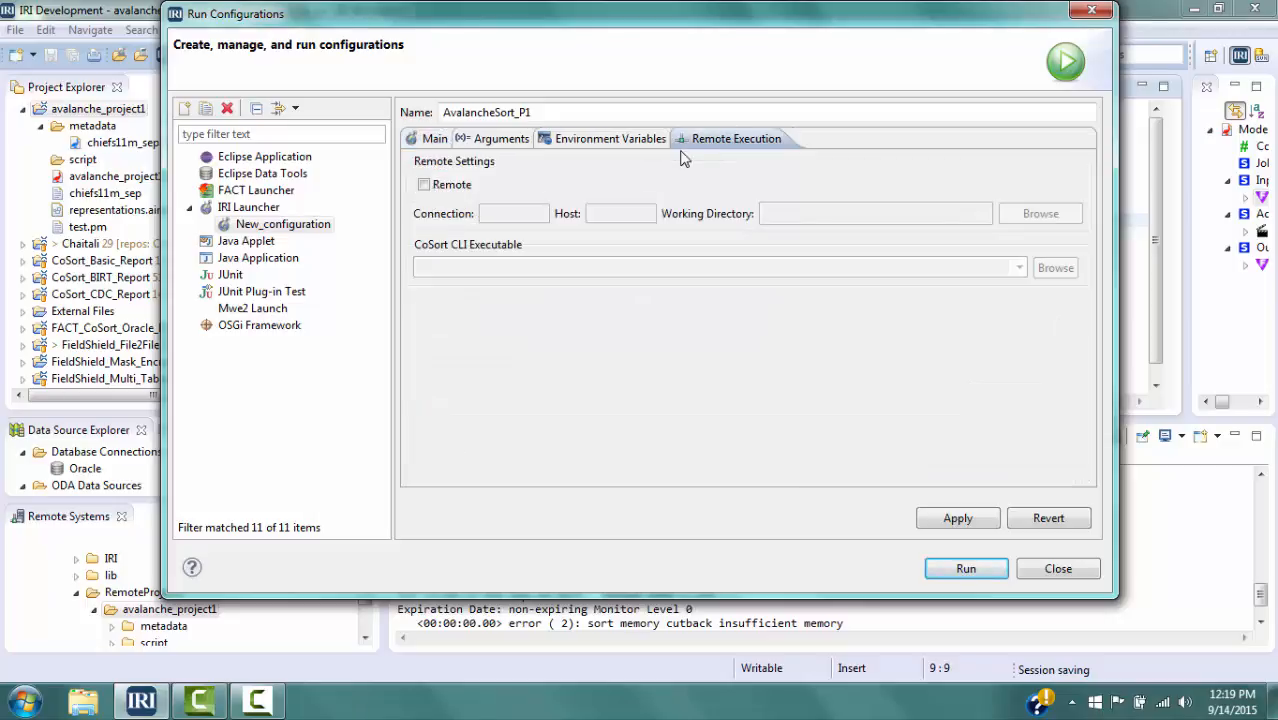
left_click(425, 187)
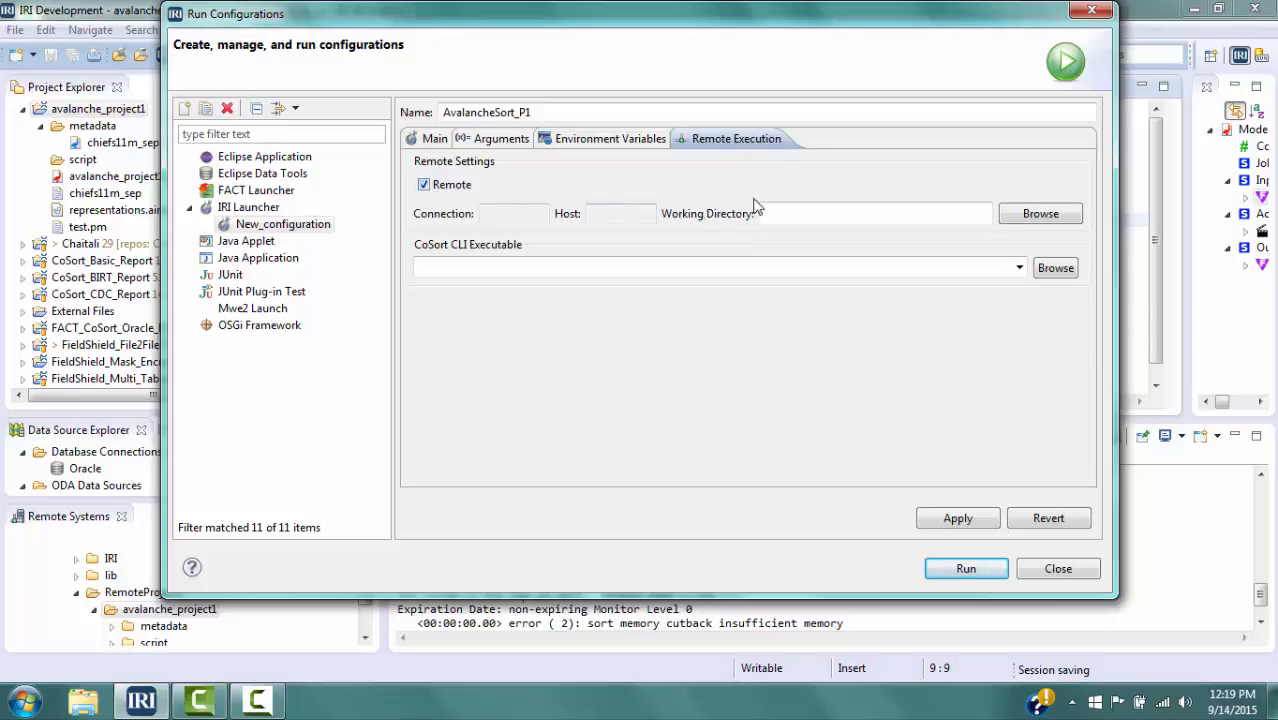
left_click(1043, 214)
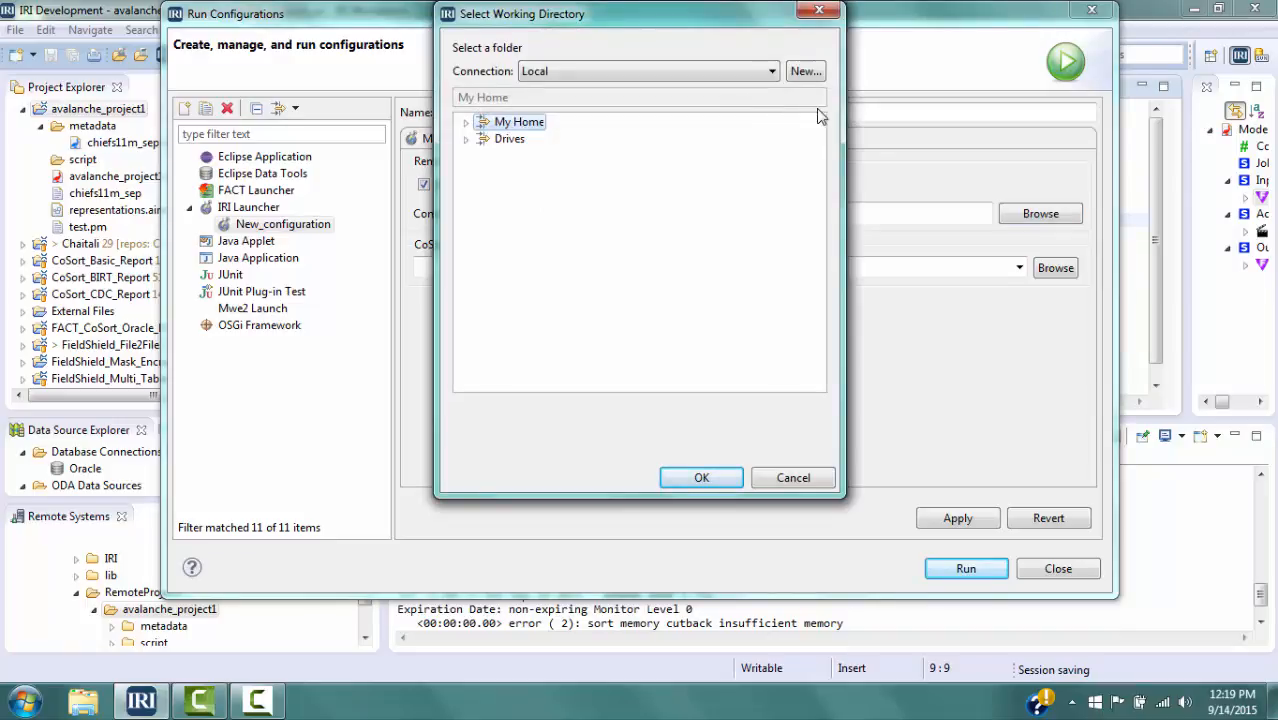
left_click(771, 73)
left_click(562, 103)
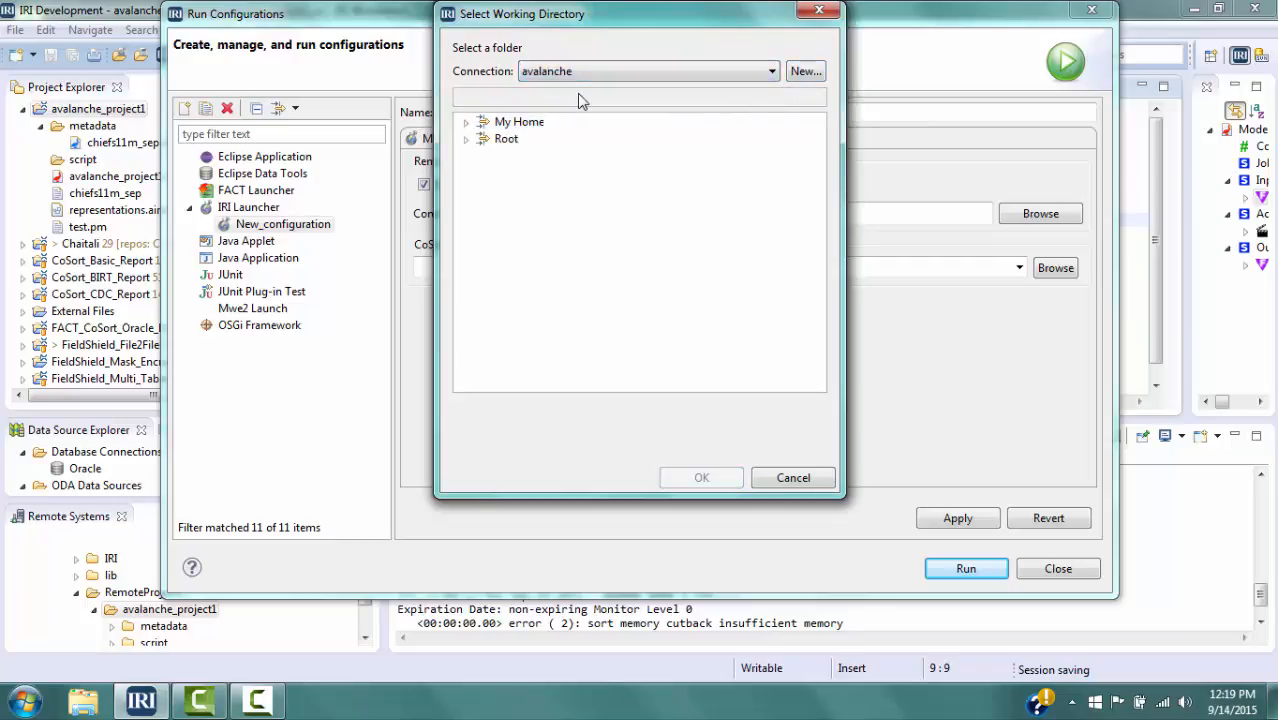
left_click(466, 122)
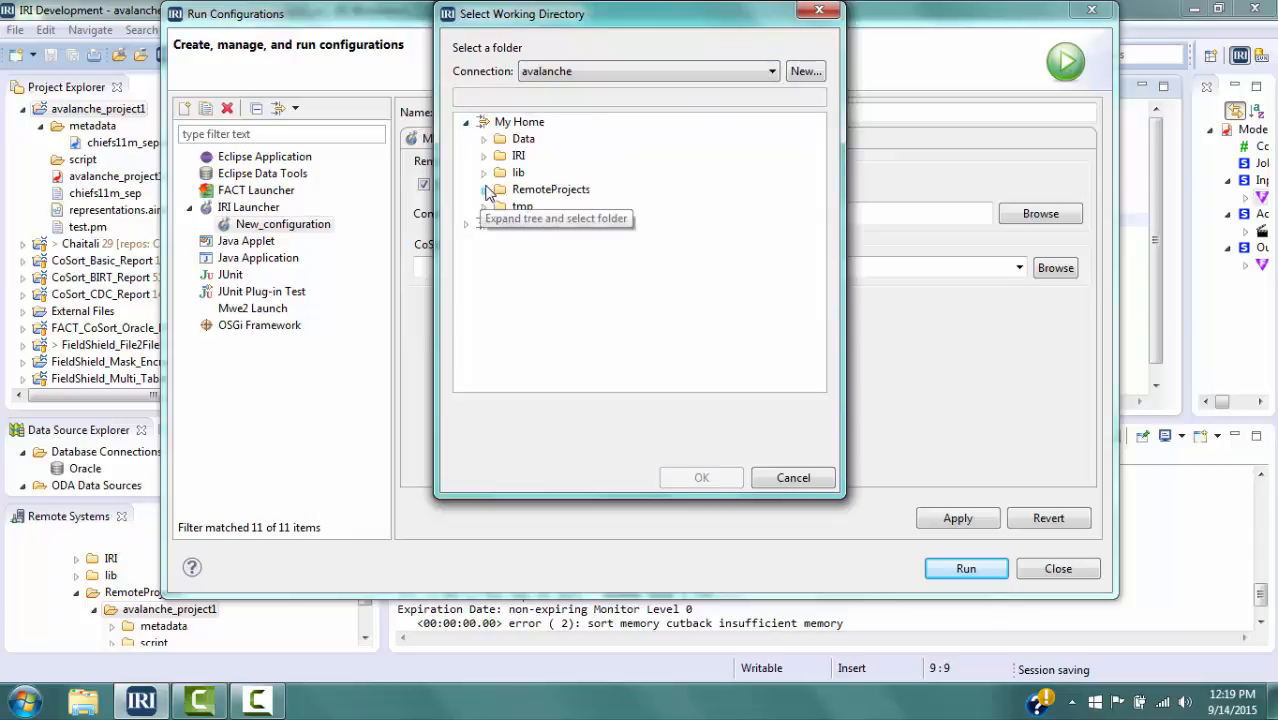
left_click(484, 191)
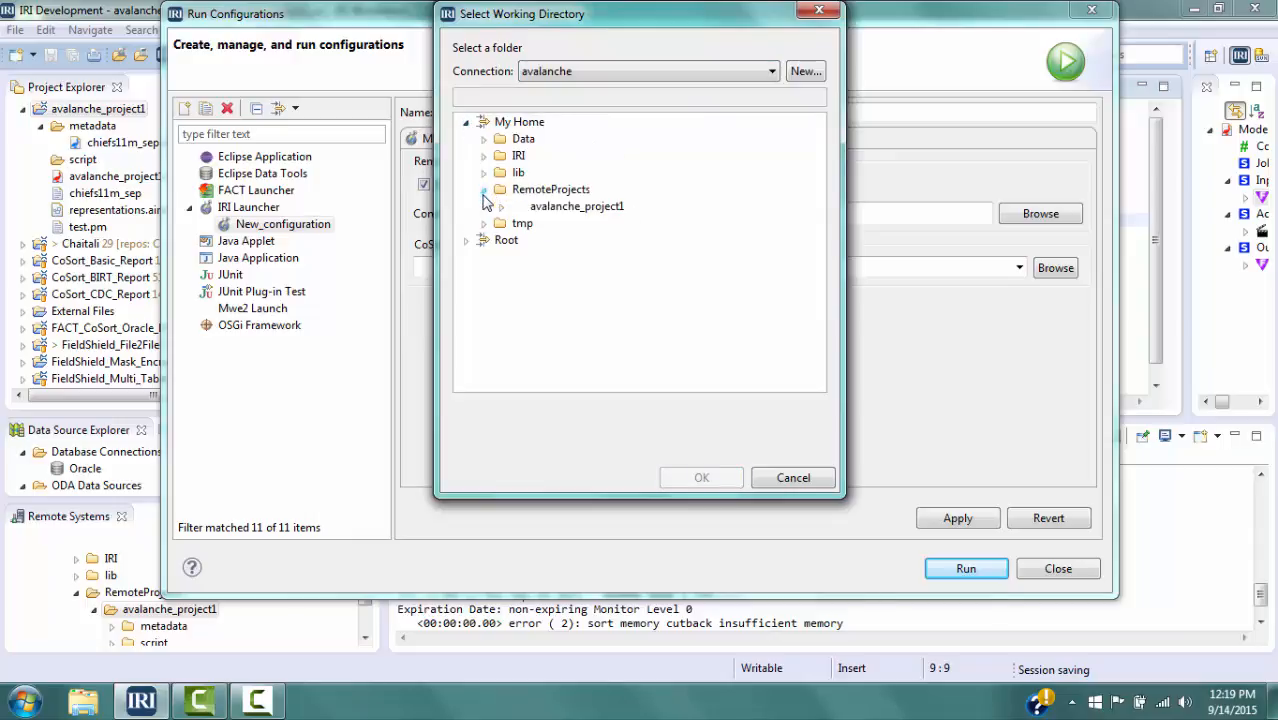
left_click(586, 210)
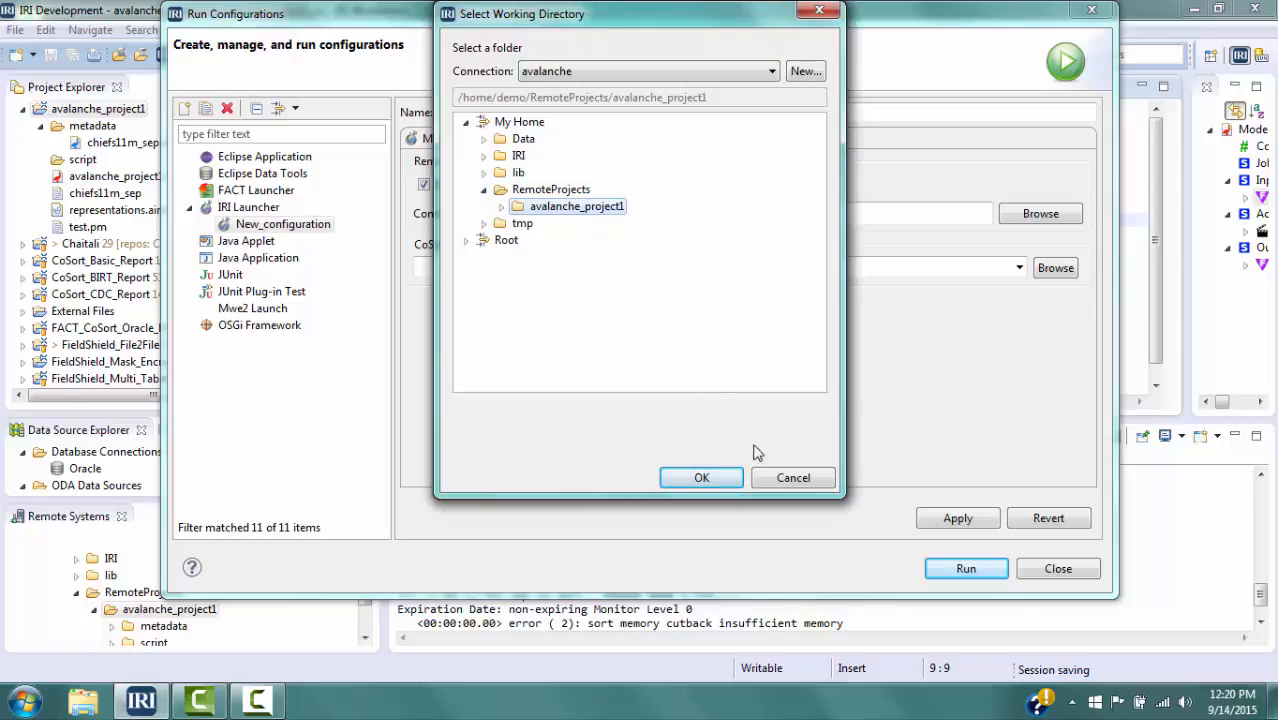
left_click(701, 479)
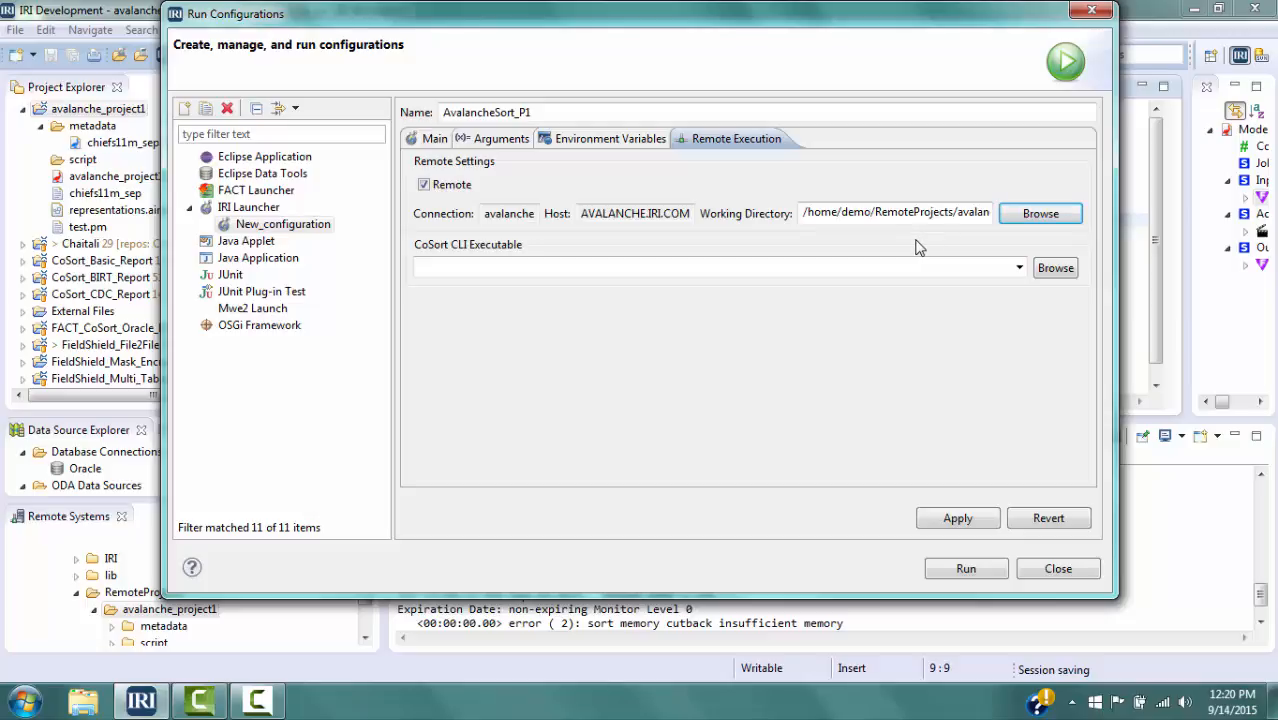
- Set the remote CoSort CLI executable to $COSORT_HOME/bin/sortcl, apply the configuration and run it
left_click(443, 266)
type("$COSORT")
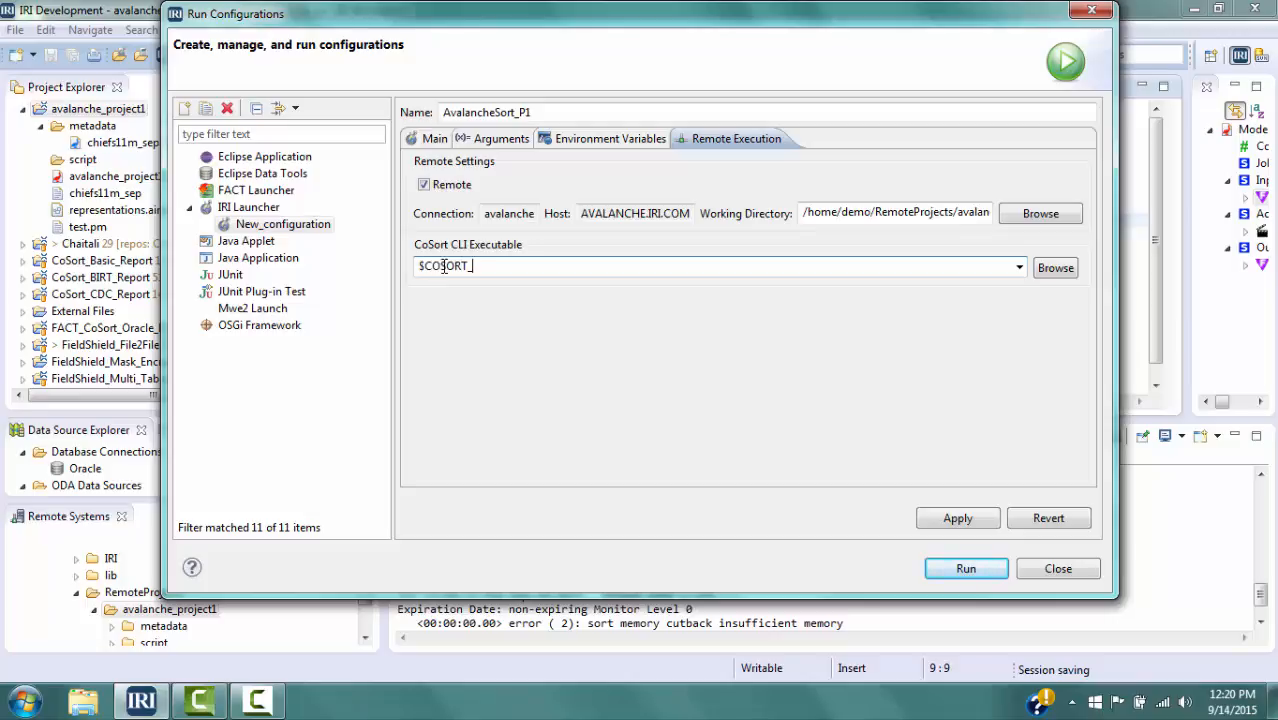
type("_HOME/bin/sortcl")
left_click(957, 519)
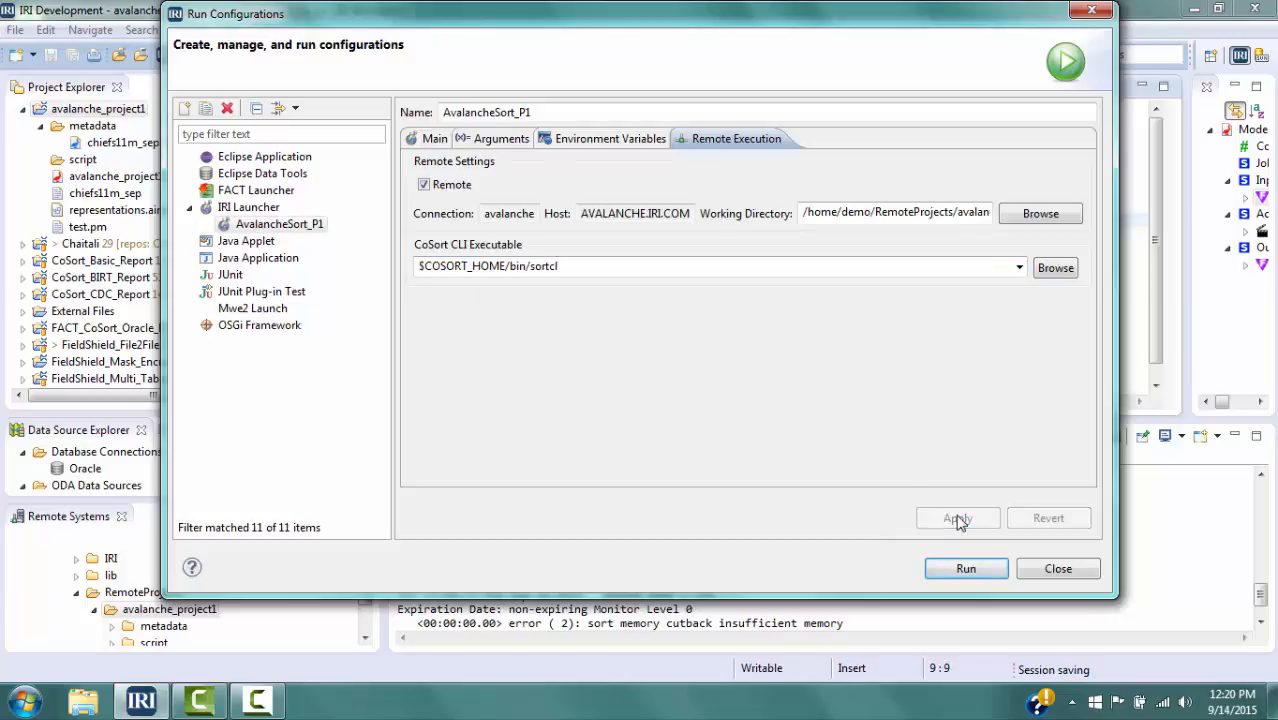
left_click(958, 571)
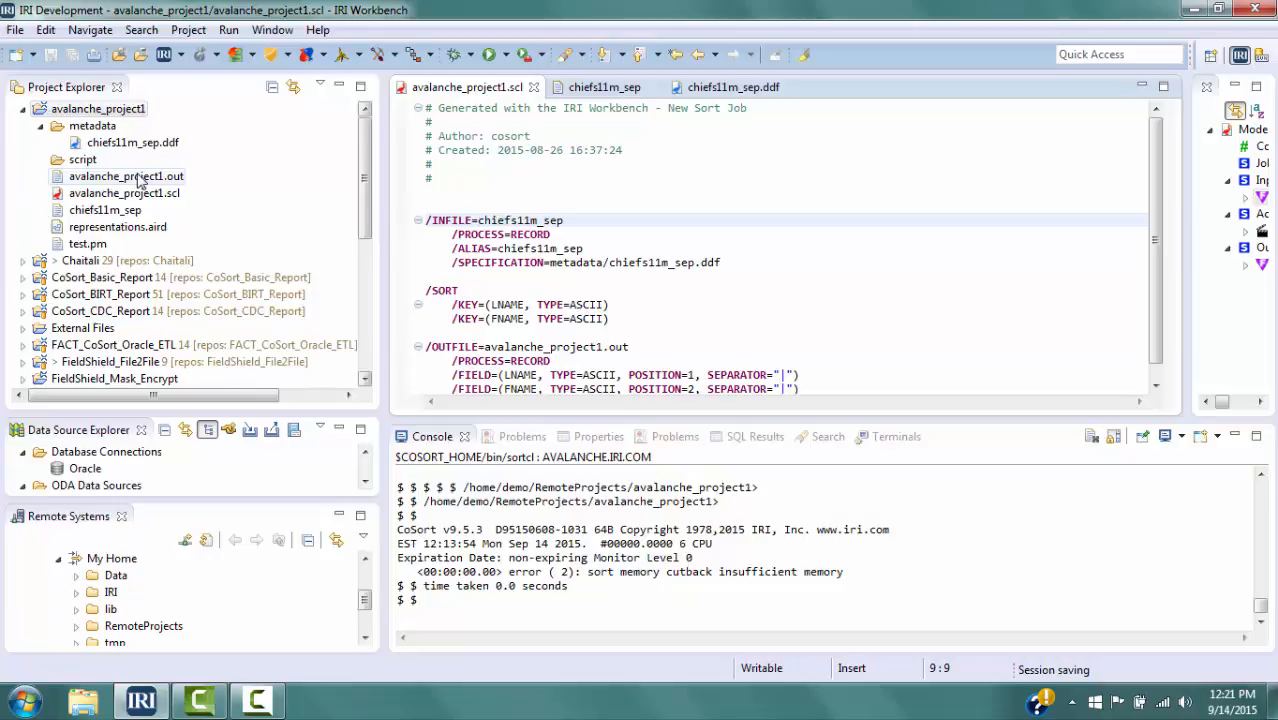
- Expand RemoteProjects/avalanche_project1 in the remote file tree and select the output file avalanche_project1.out
left_click(76, 627)
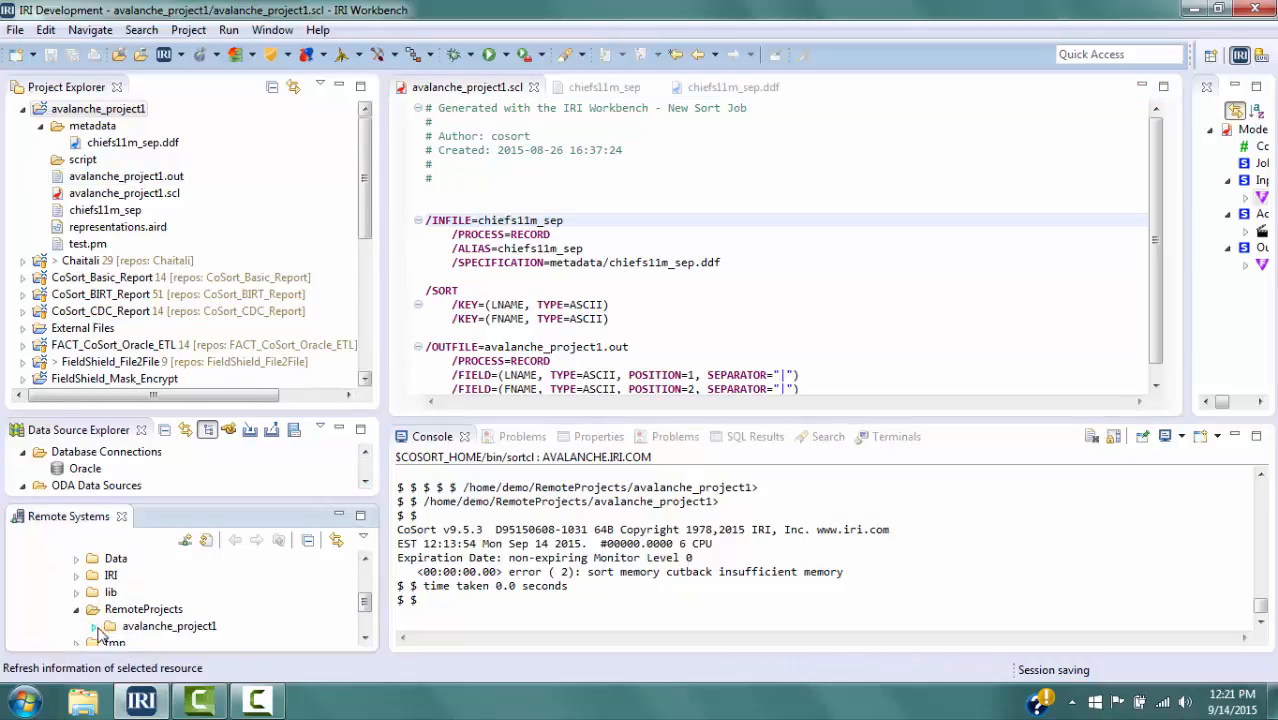
left_click(93, 627)
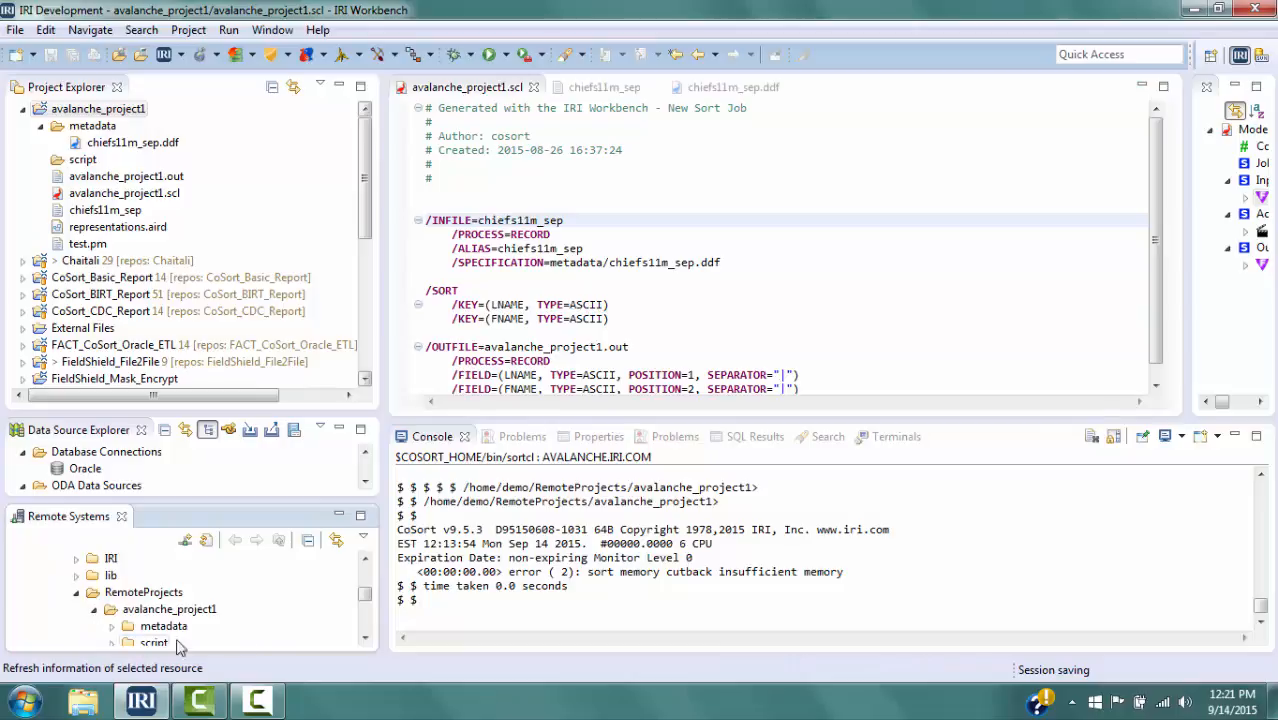
left_click(365, 638)
left_click(364, 640)
left_click(364, 640)
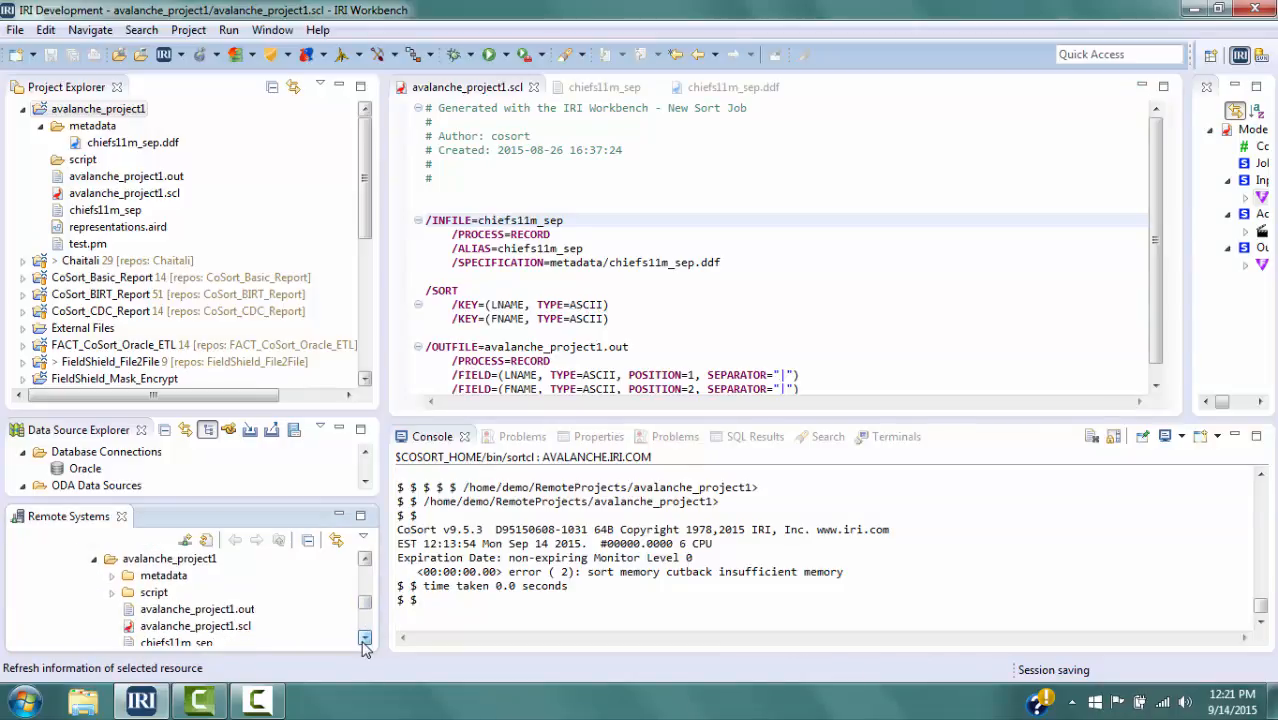
left_click(197, 610)
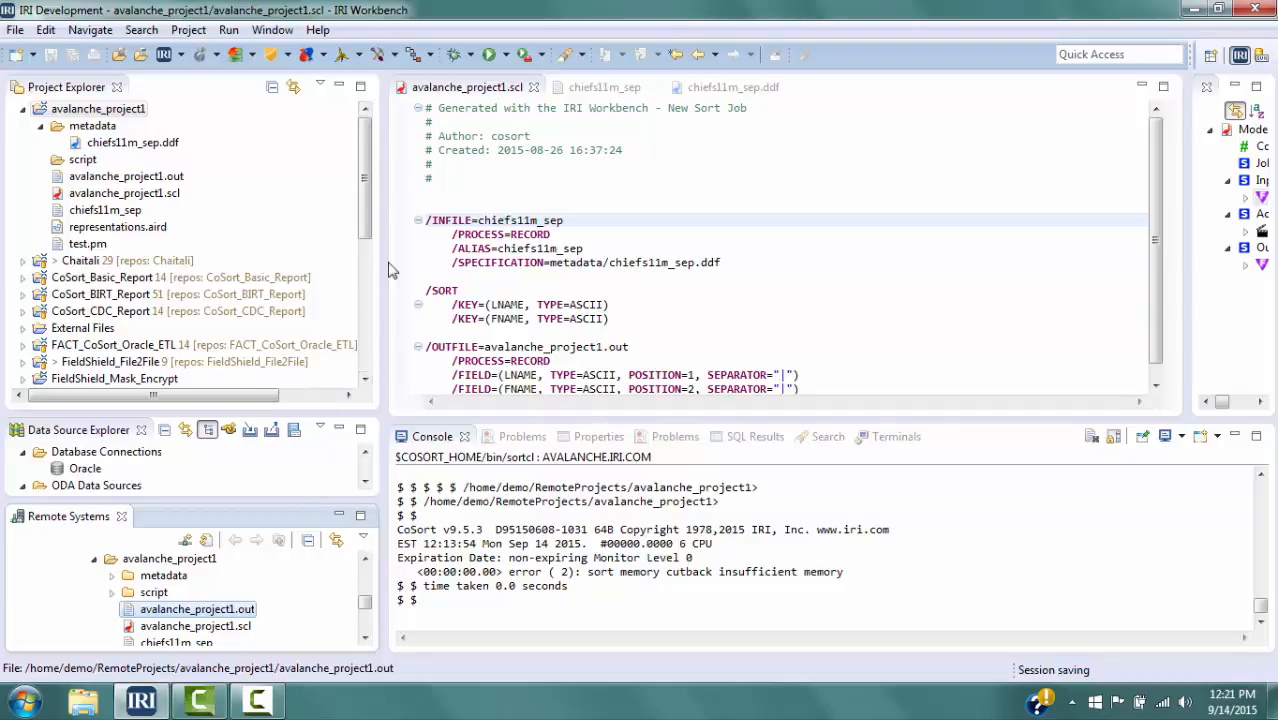
- Run the sort job again from the saved AvalancheSort_P1 run configuration
left_click(506, 54)
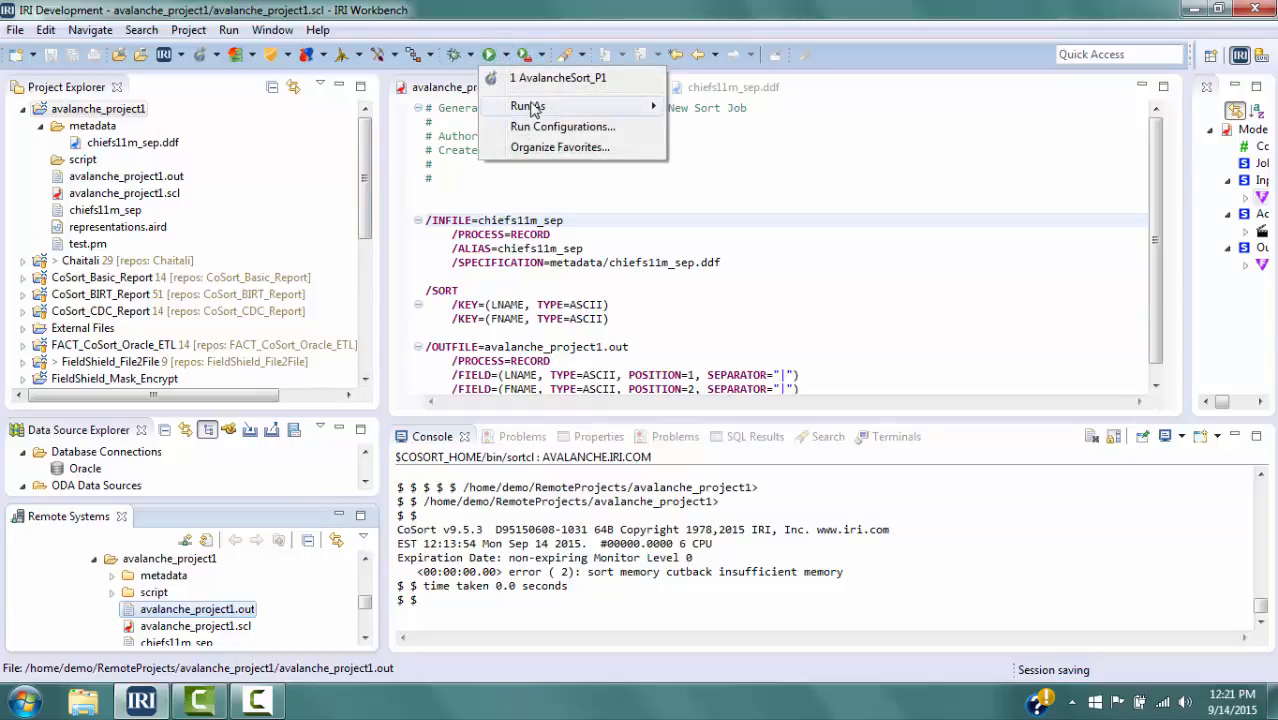
mouse_move(530, 112)
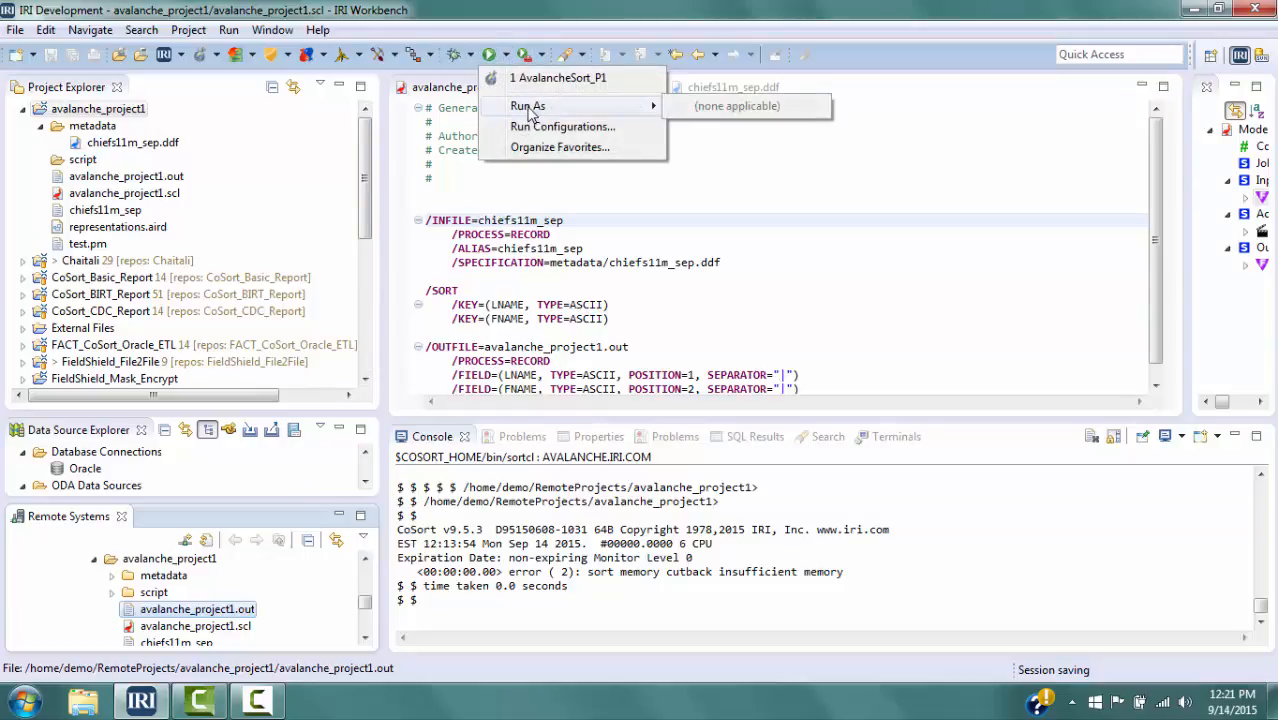
left_click(575, 127)
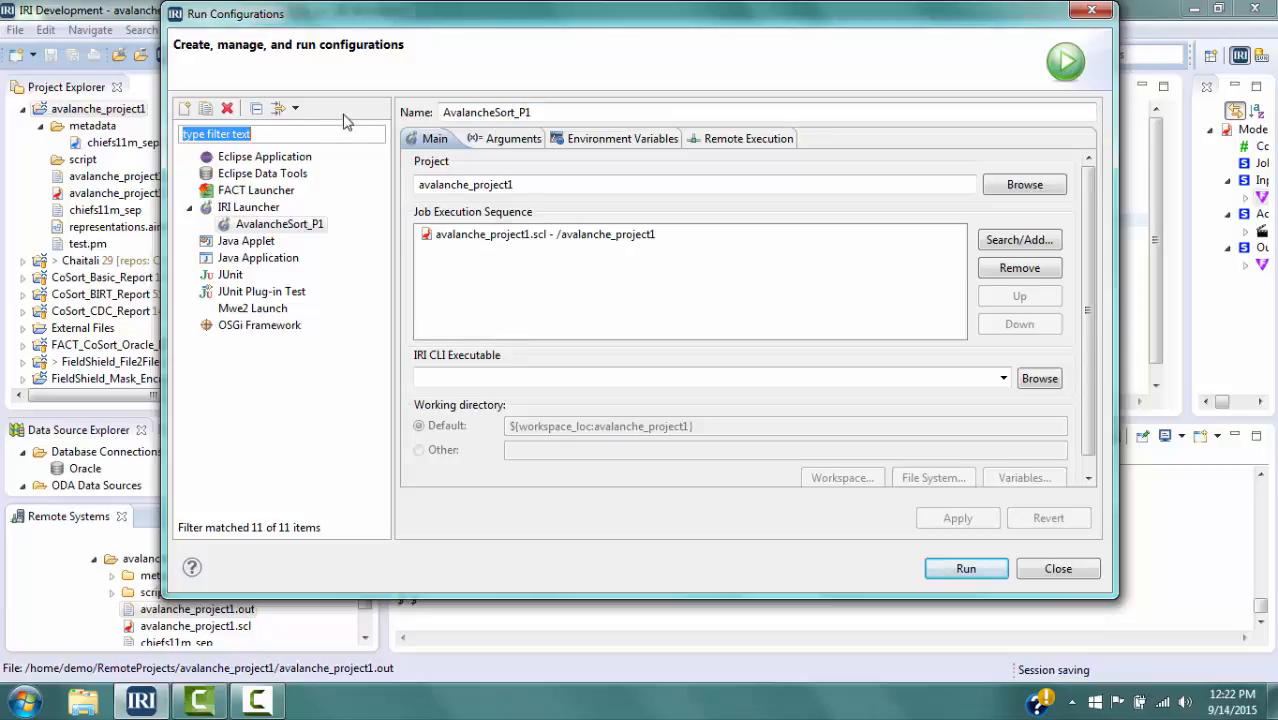
left_click(279, 224)
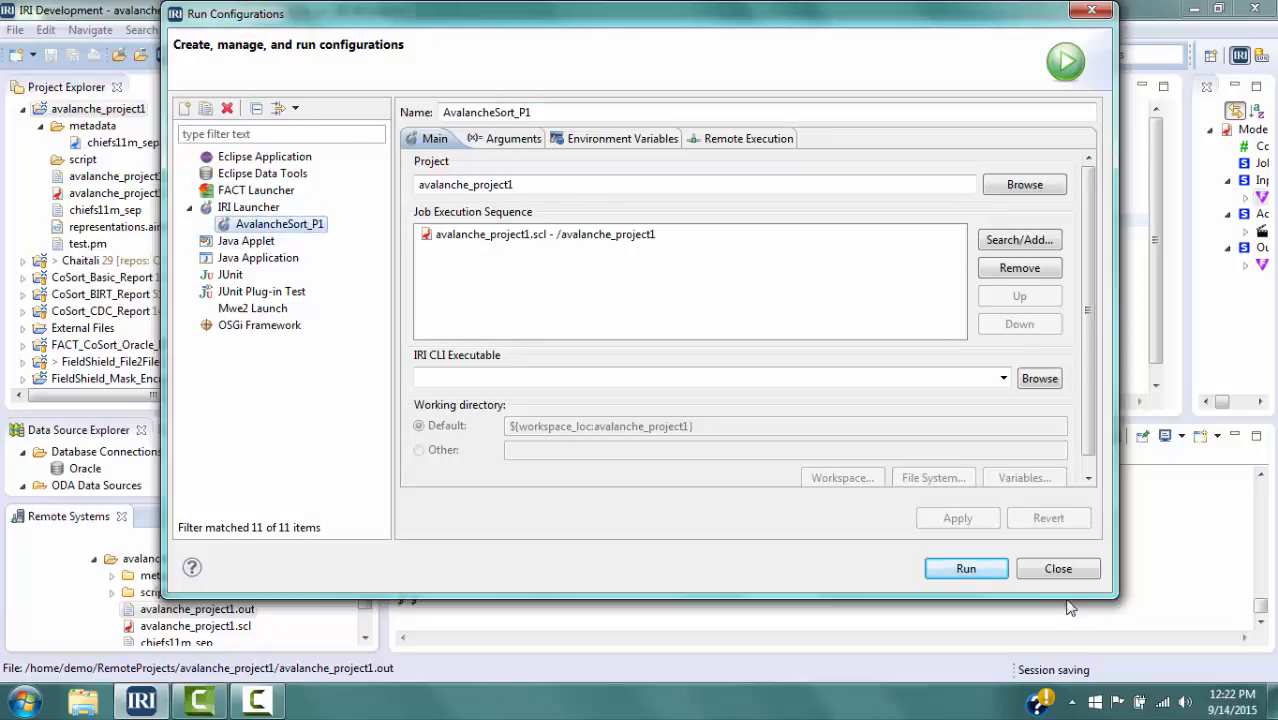
left_click(965, 569)
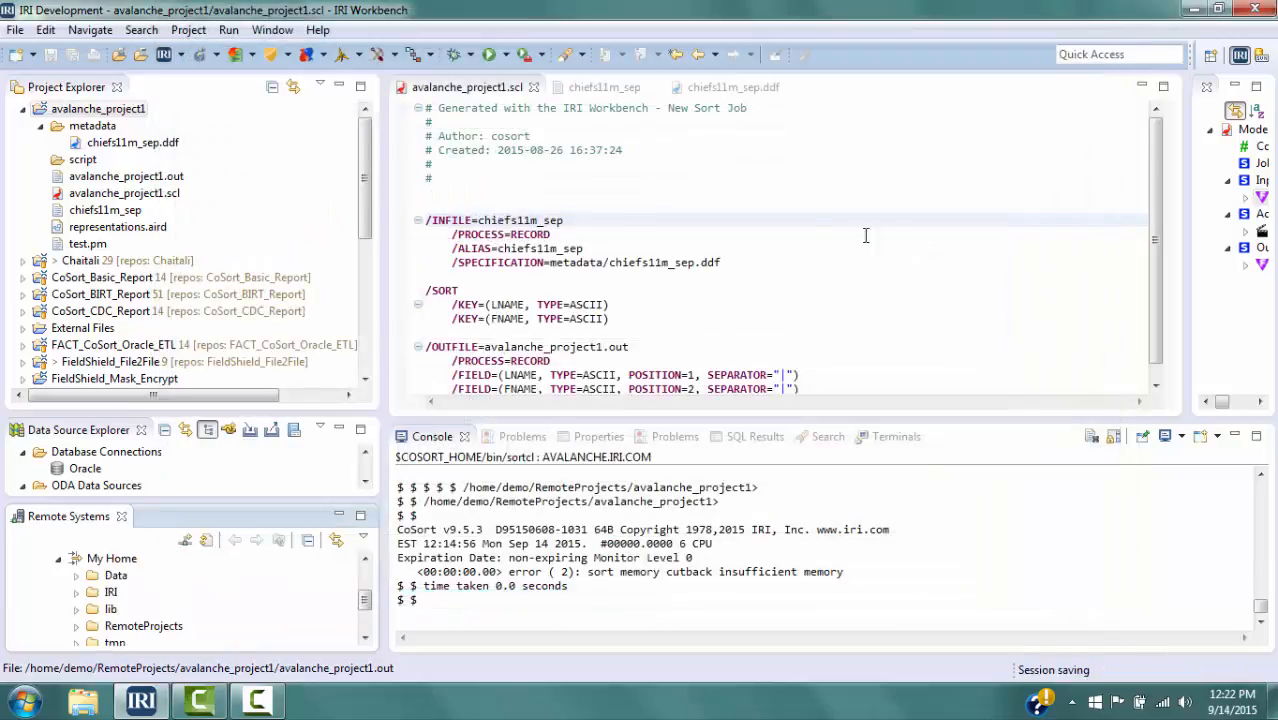